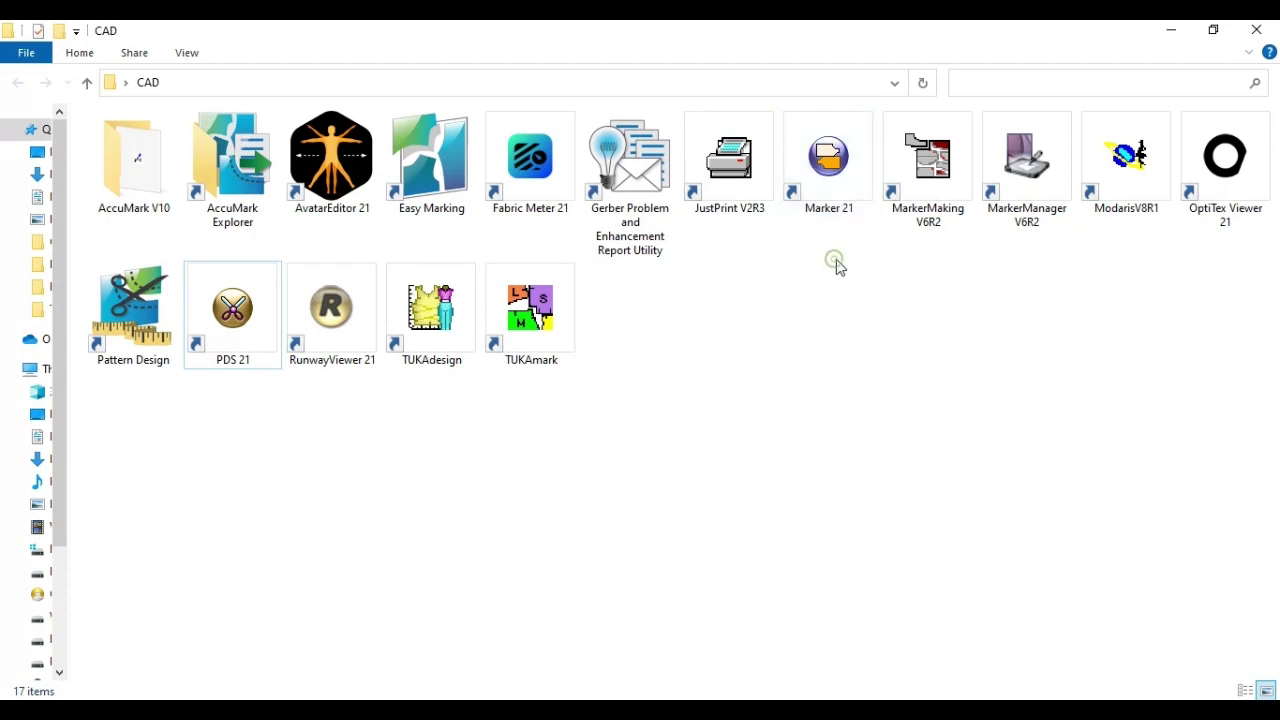
Step: Launch Optitex PDS 21 from the PDS 21 shortcut to get an empty untitled pattern
left_click(237, 339)
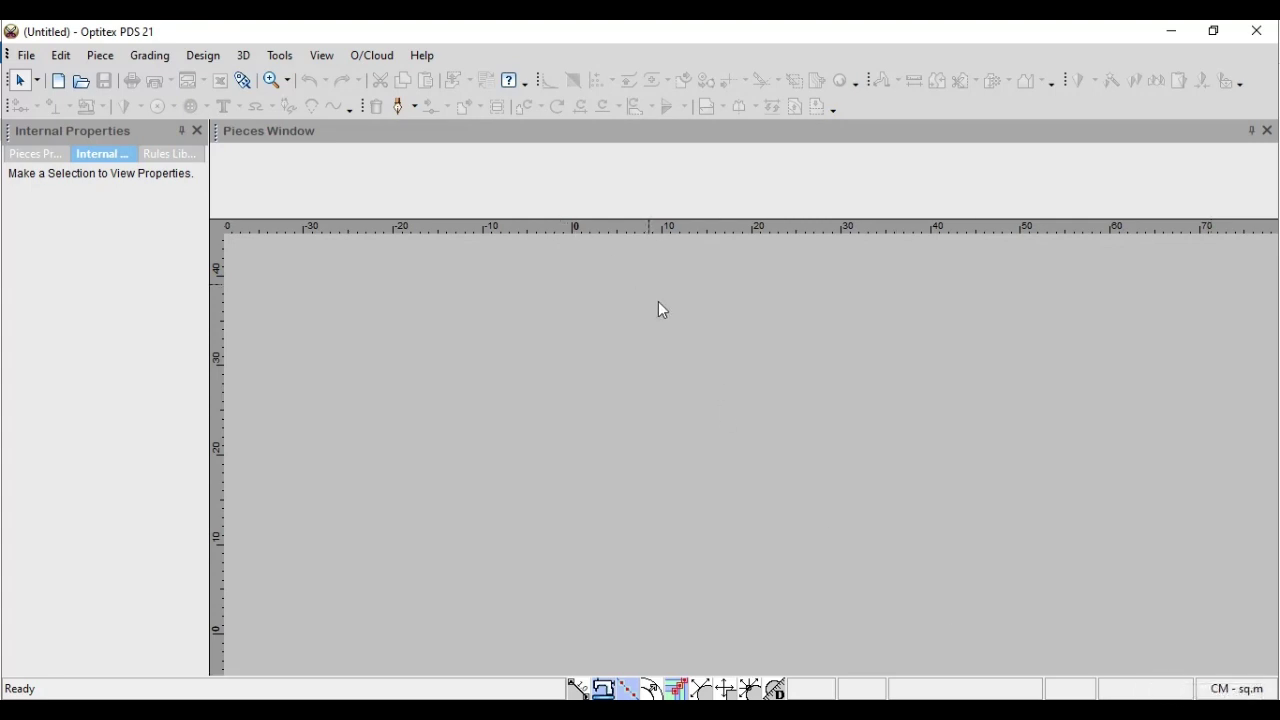
Step: Open Preferences at Main > Working Units and drop down the Unit choices
left_click(279, 57)
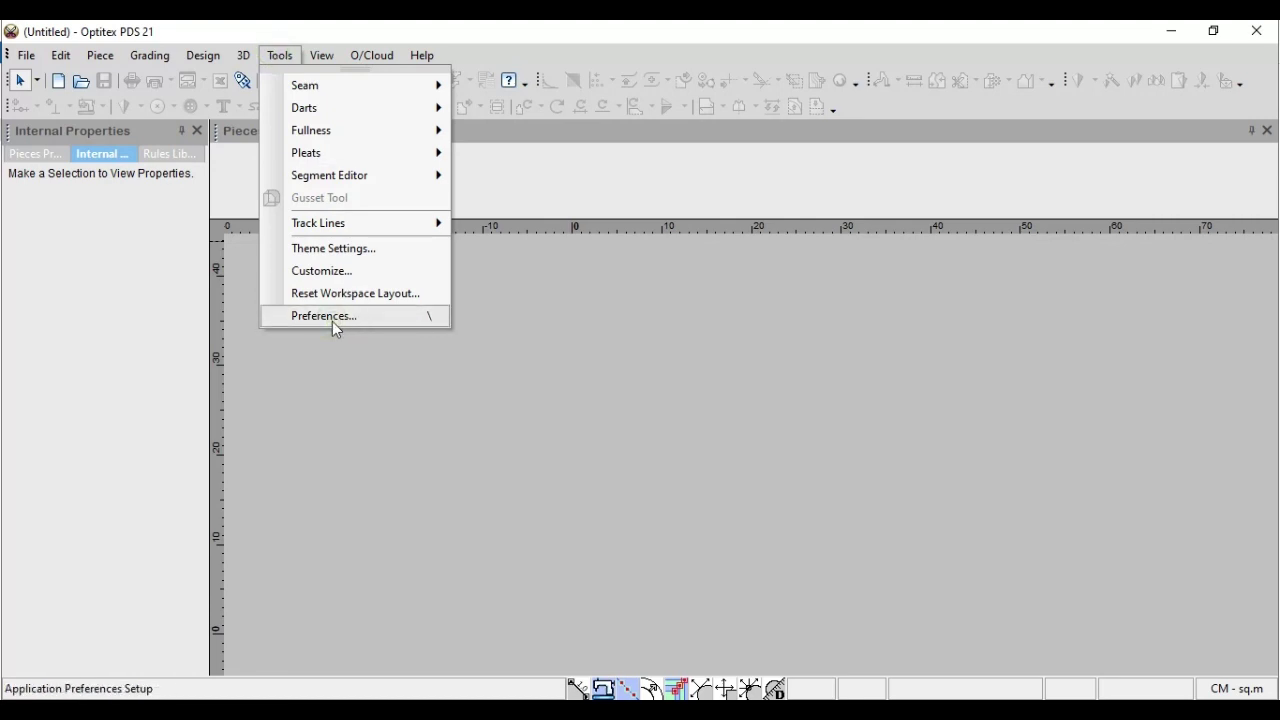
left_click(438, 317)
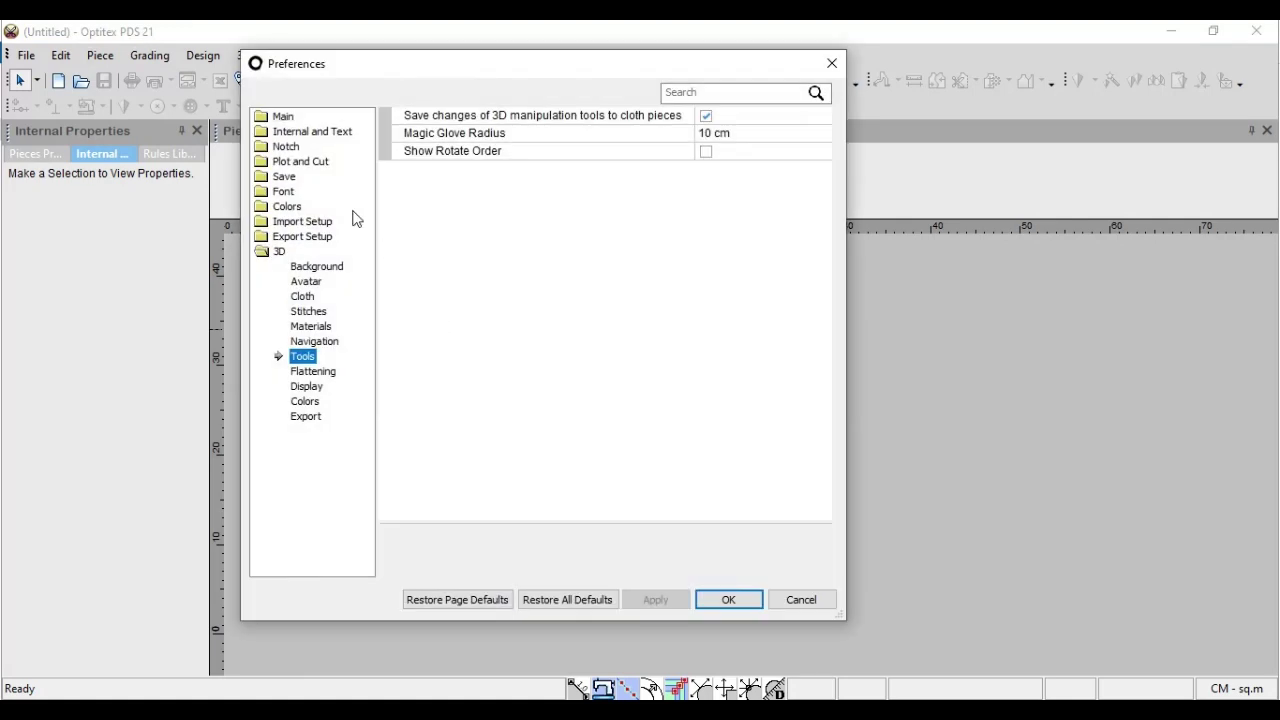
left_click(278, 117)
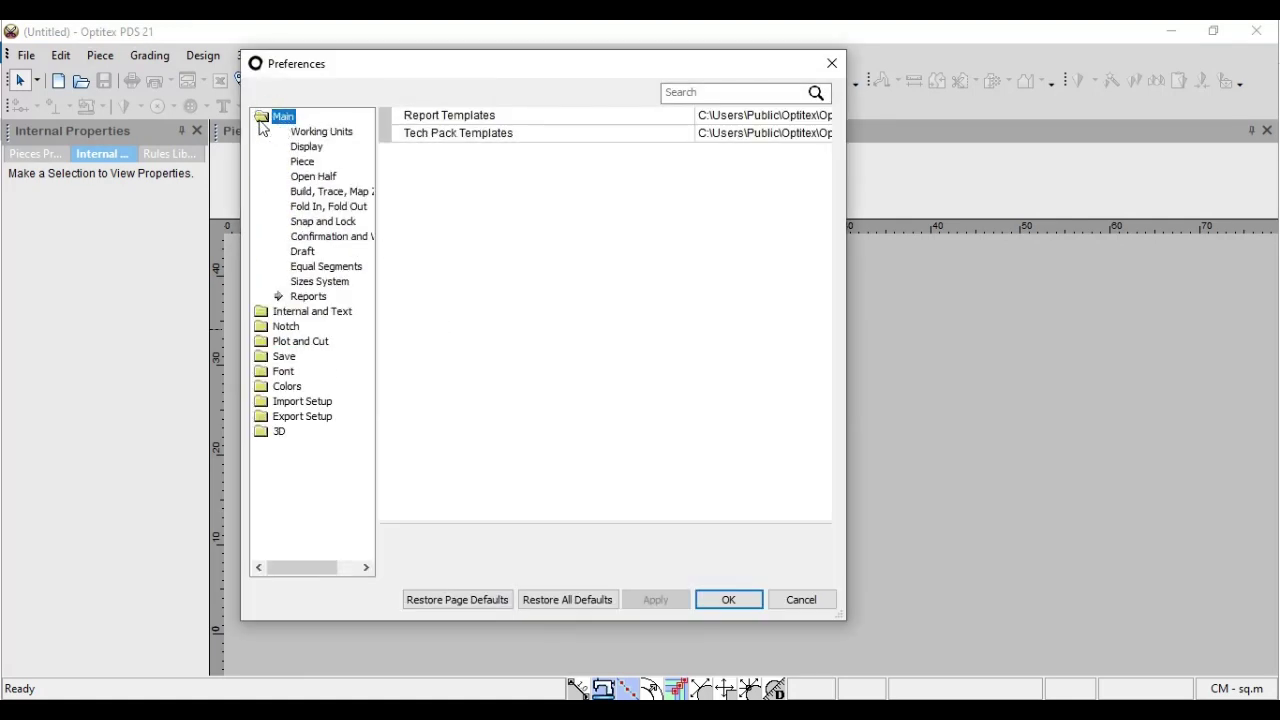
left_click(334, 142)
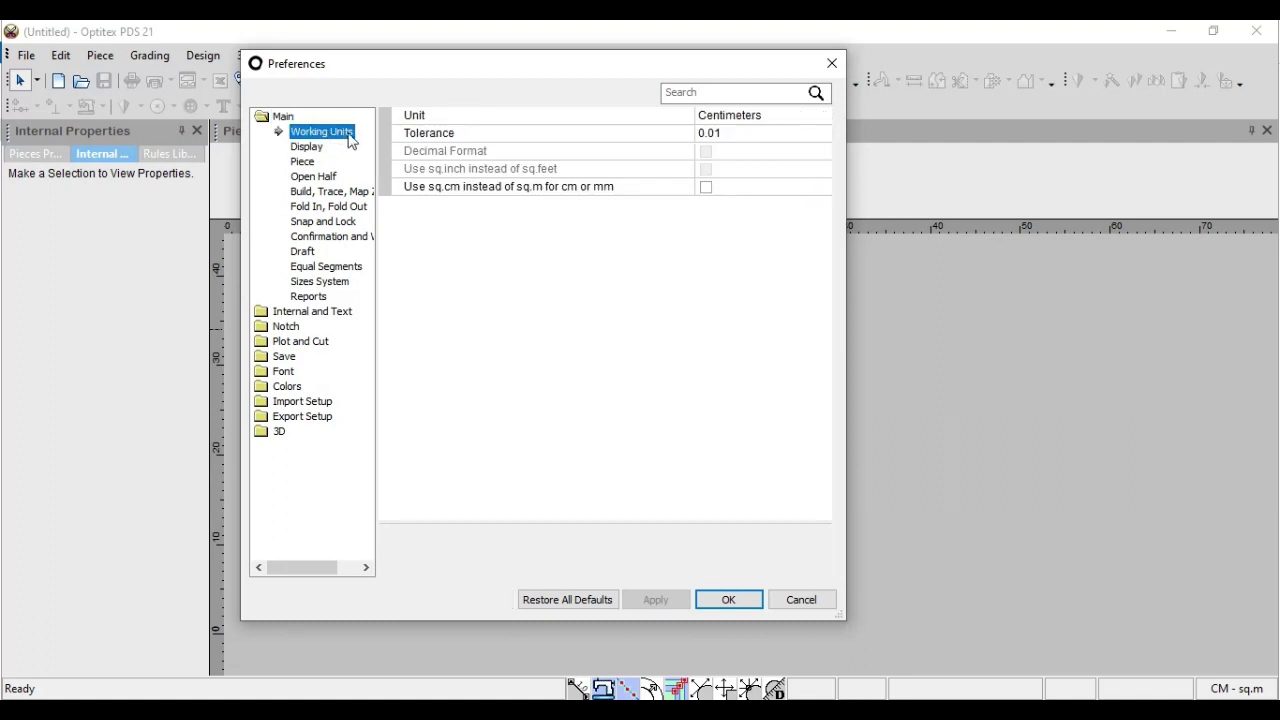
left_click(790, 125)
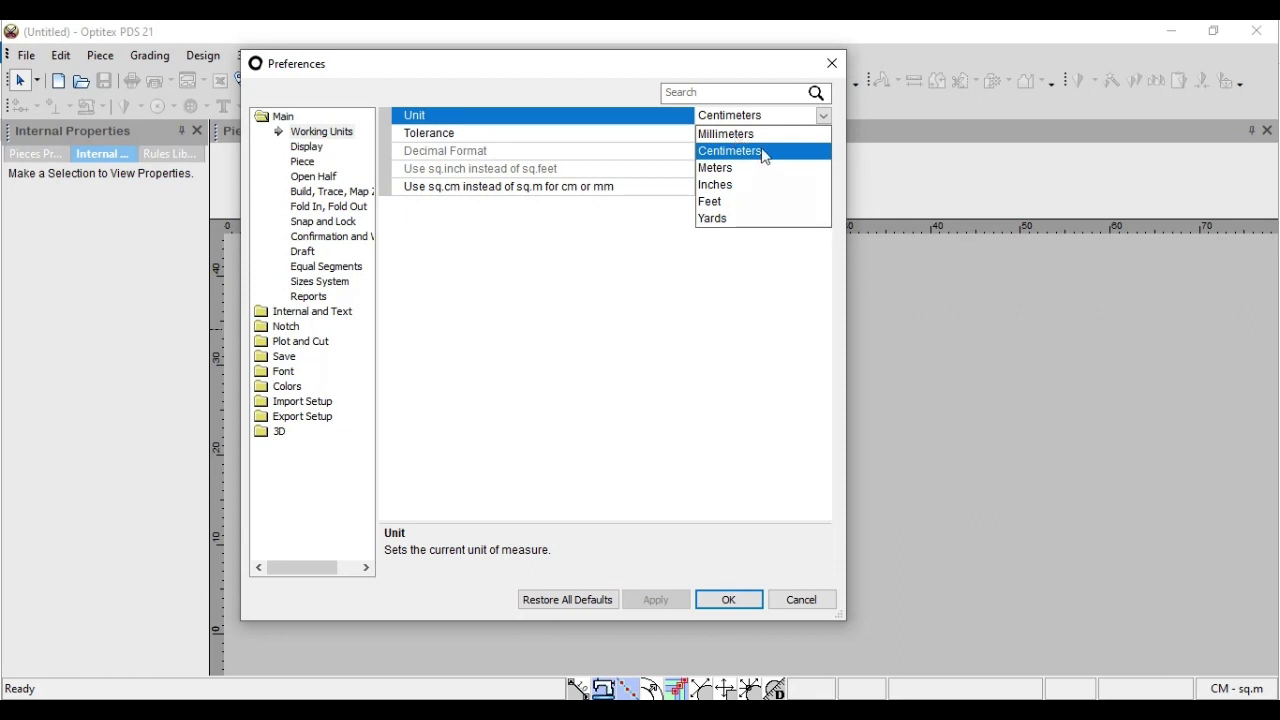
Step: Switch the working unit to Inches, back to Centimeters, and confirm the Preferences with OK
left_click(722, 186)
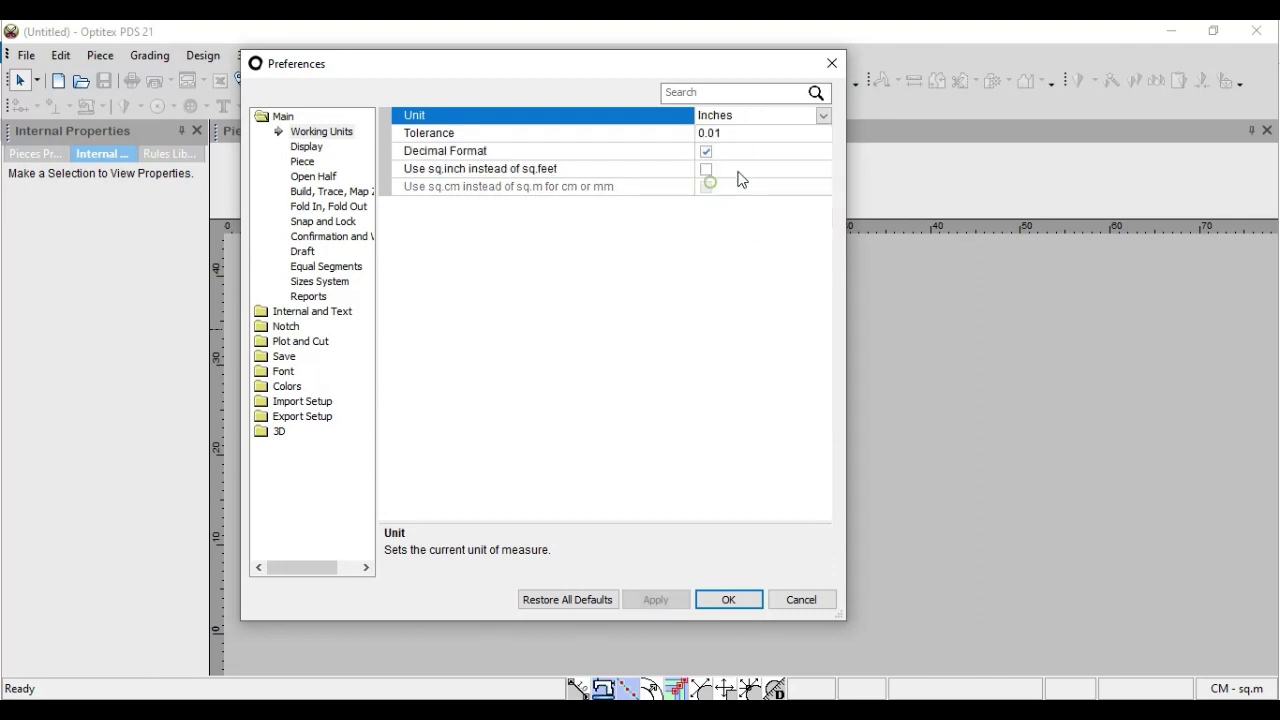
left_click(767, 116)
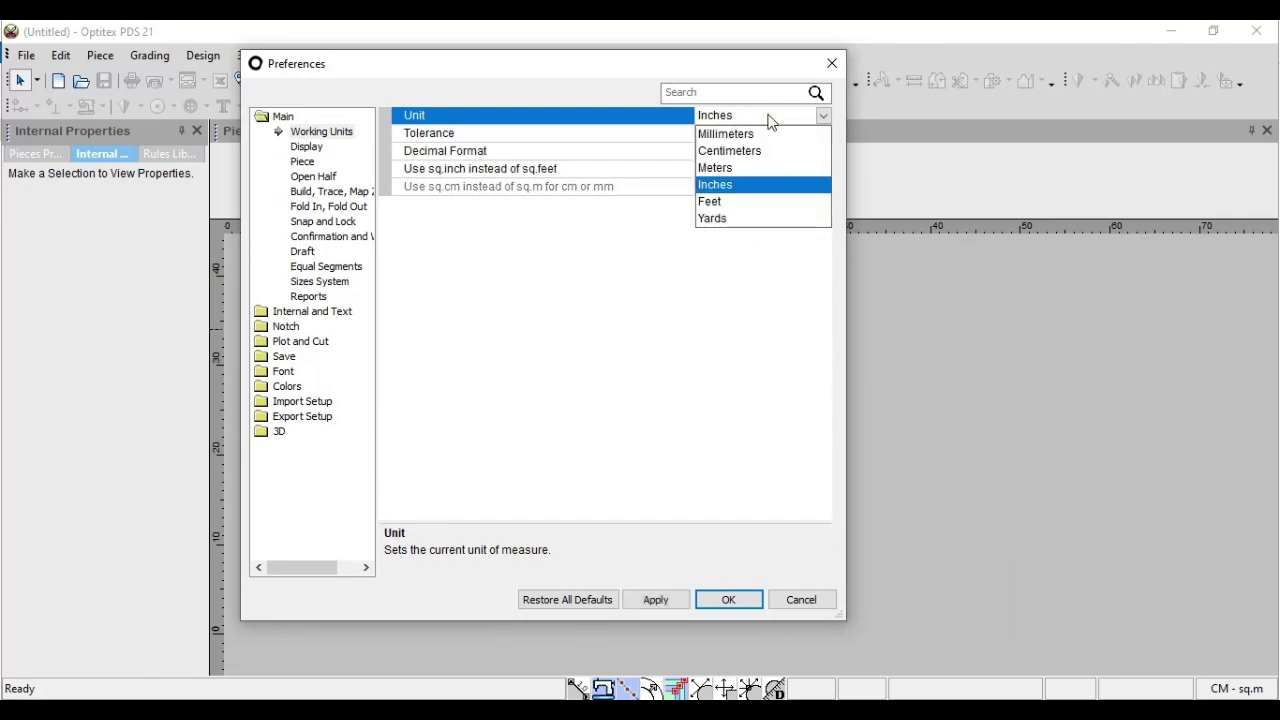
left_click(733, 151)
left_click(736, 605)
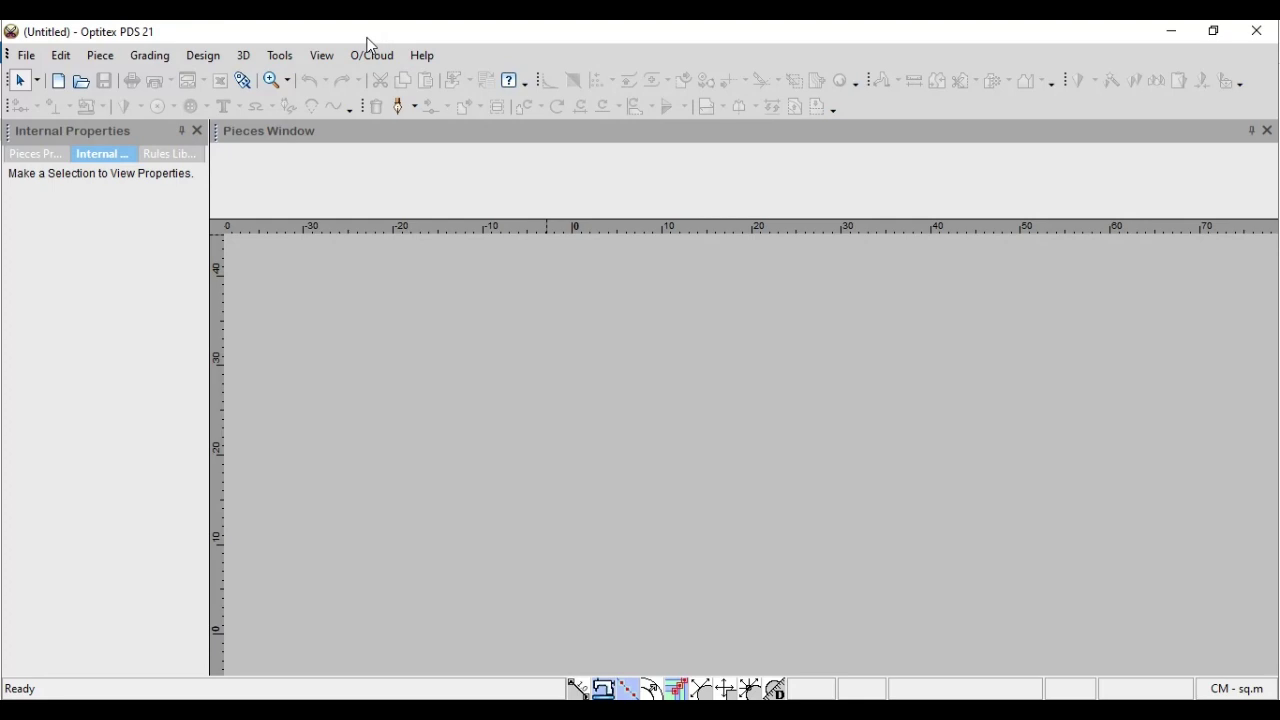
Step: Hide the Pieces Window with View > Piece Window, then show it again
left_click(328, 58)
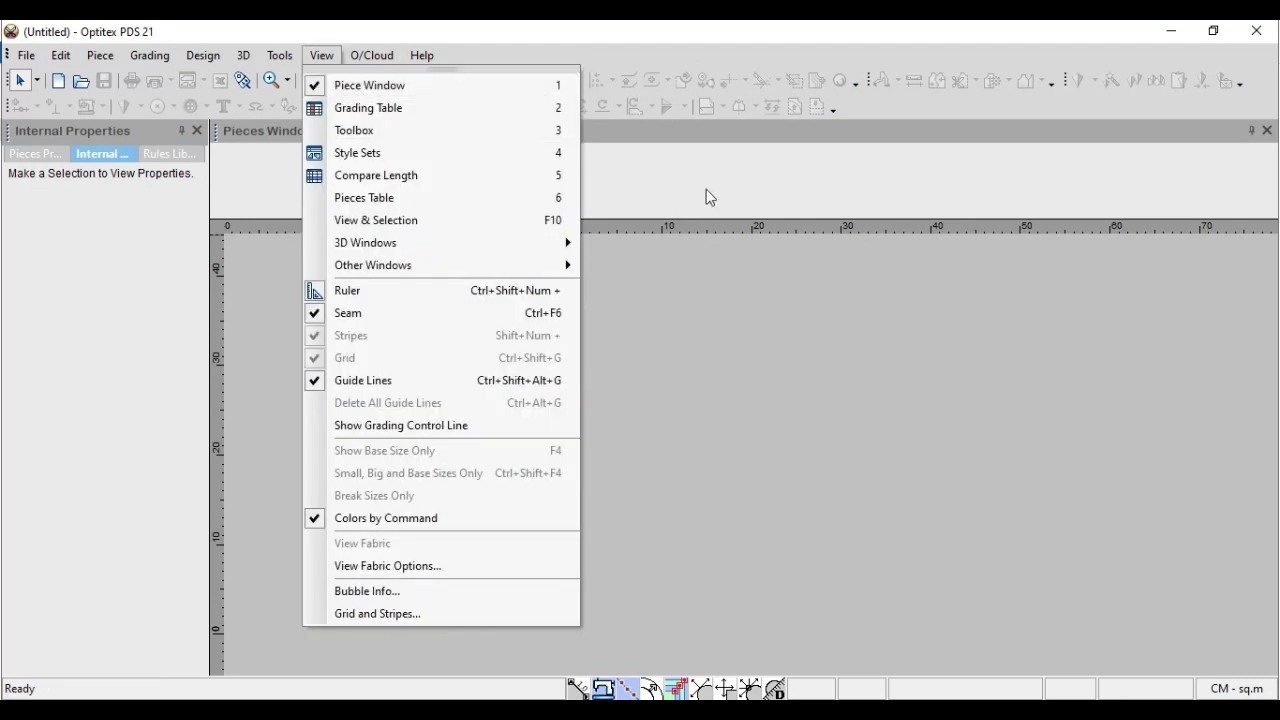
left_click(360, 87)
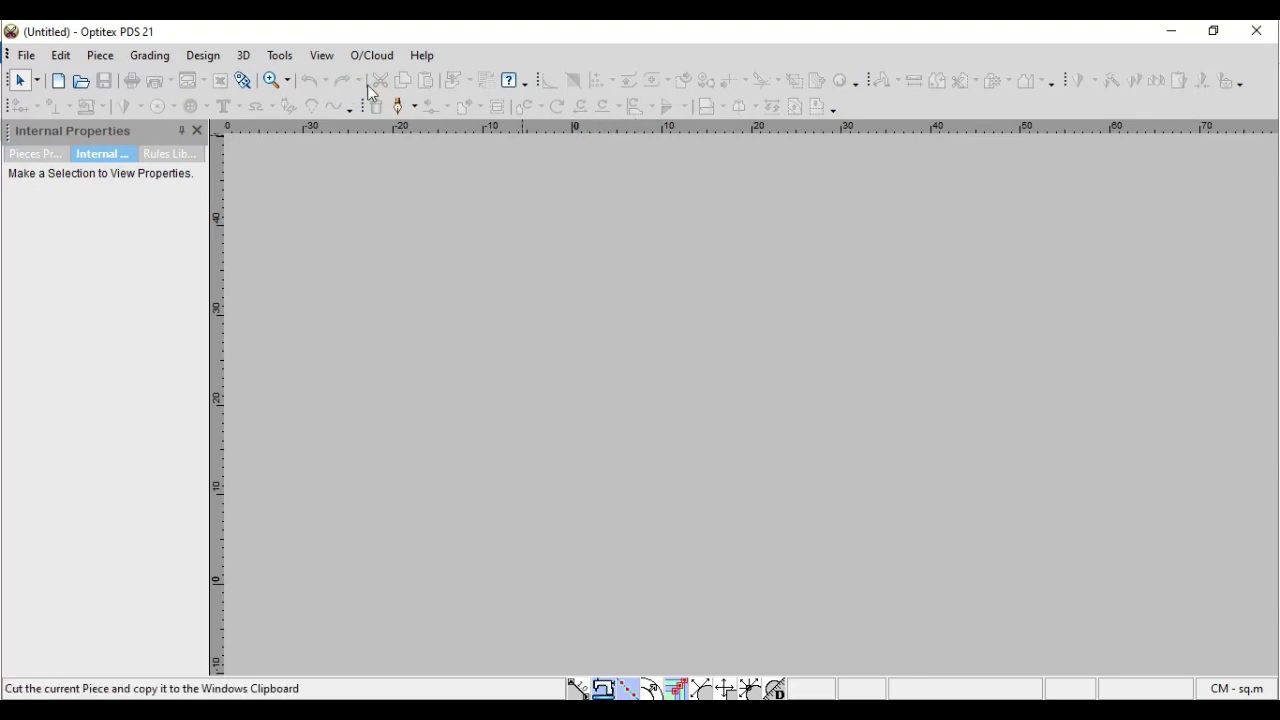
left_click(321, 55)
left_click(358, 87)
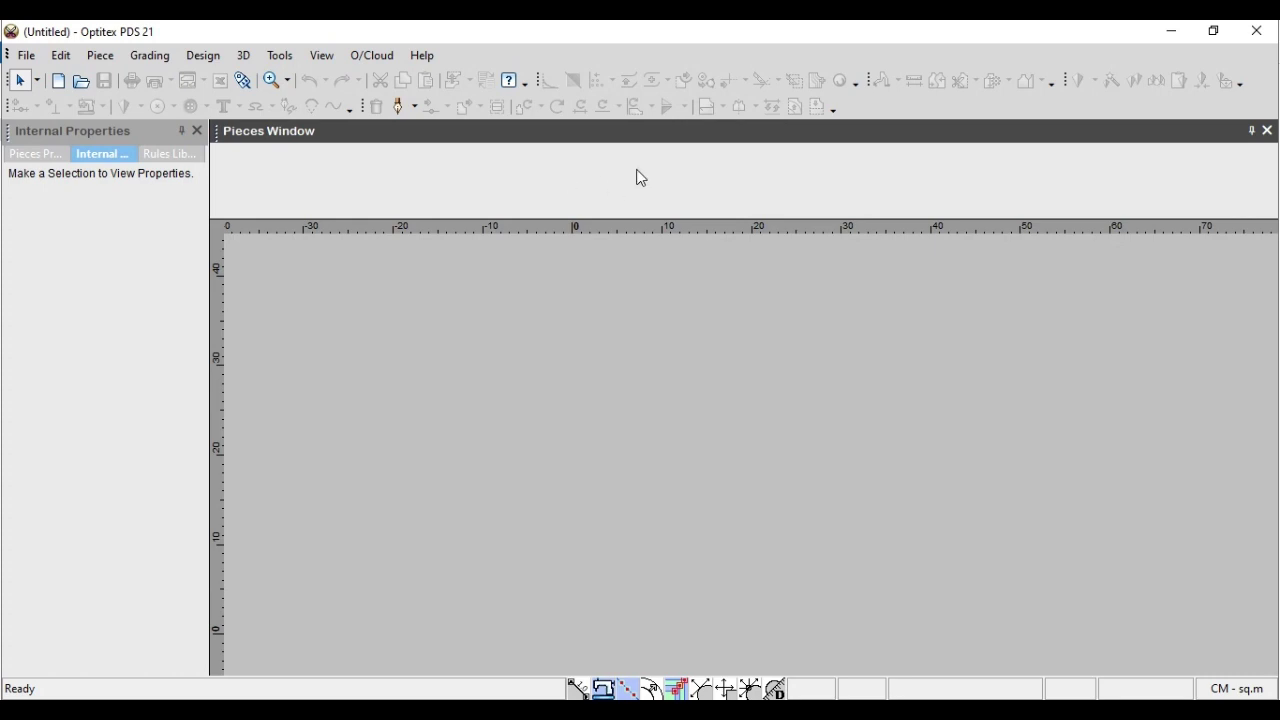
Step: Make the Pieces Window active again and reopen the View menu's panel list
left_click(323, 57)
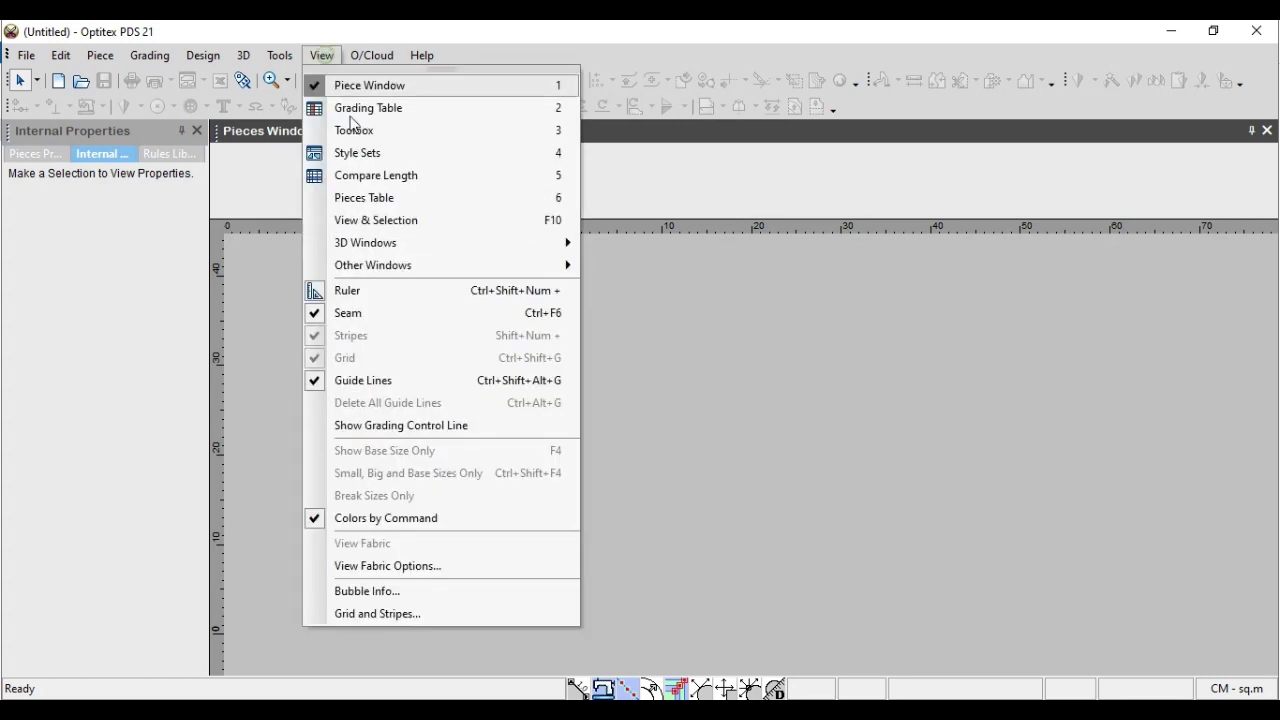
left_click(566, 88)
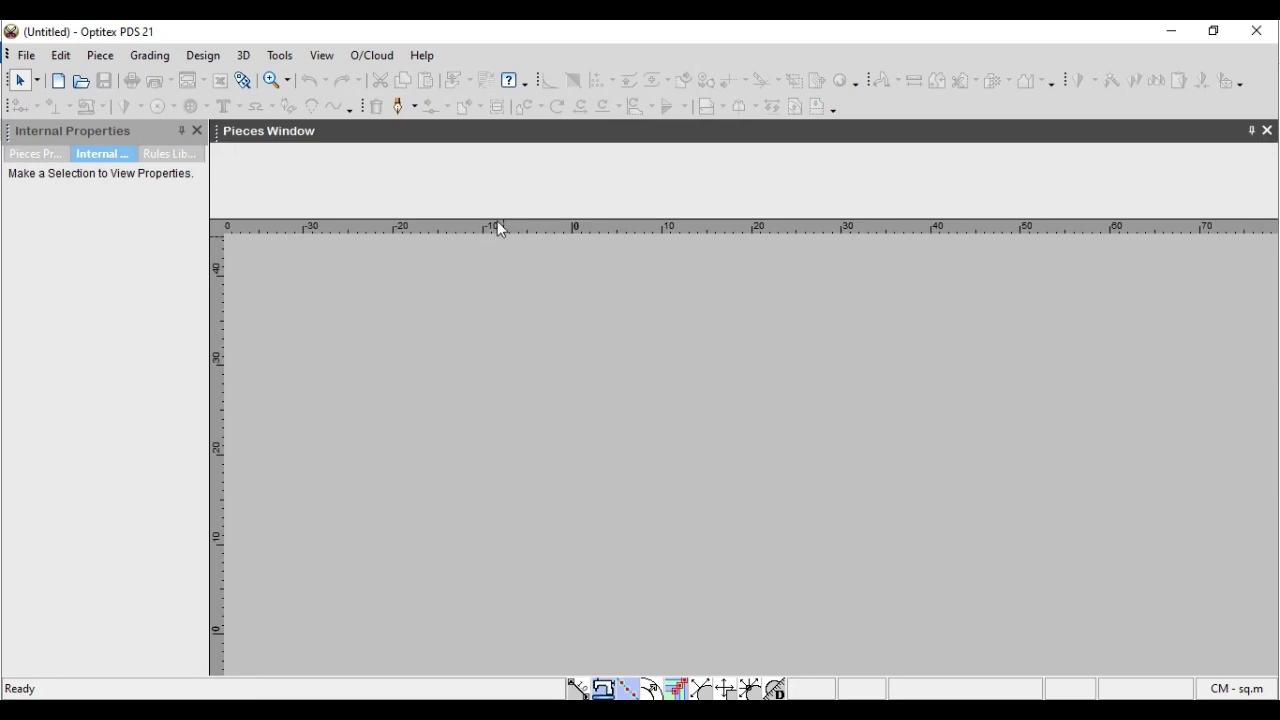
left_click(322, 56)
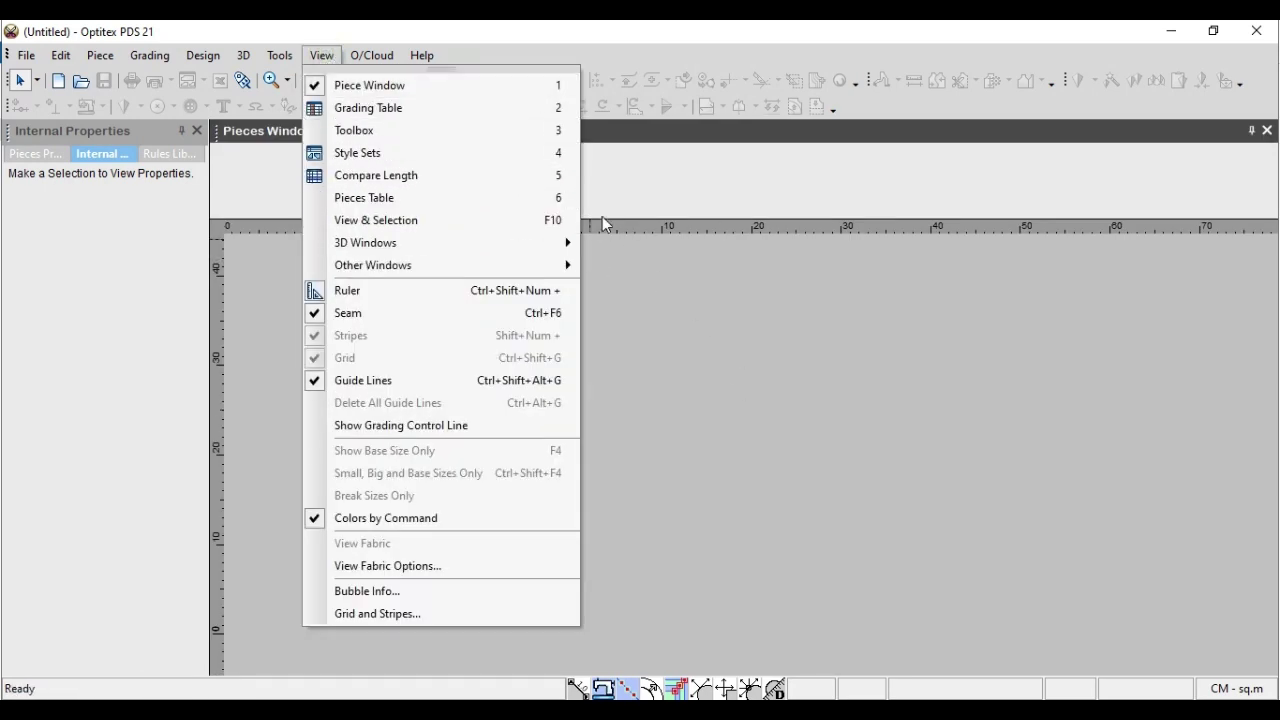
left_click(553, 110)
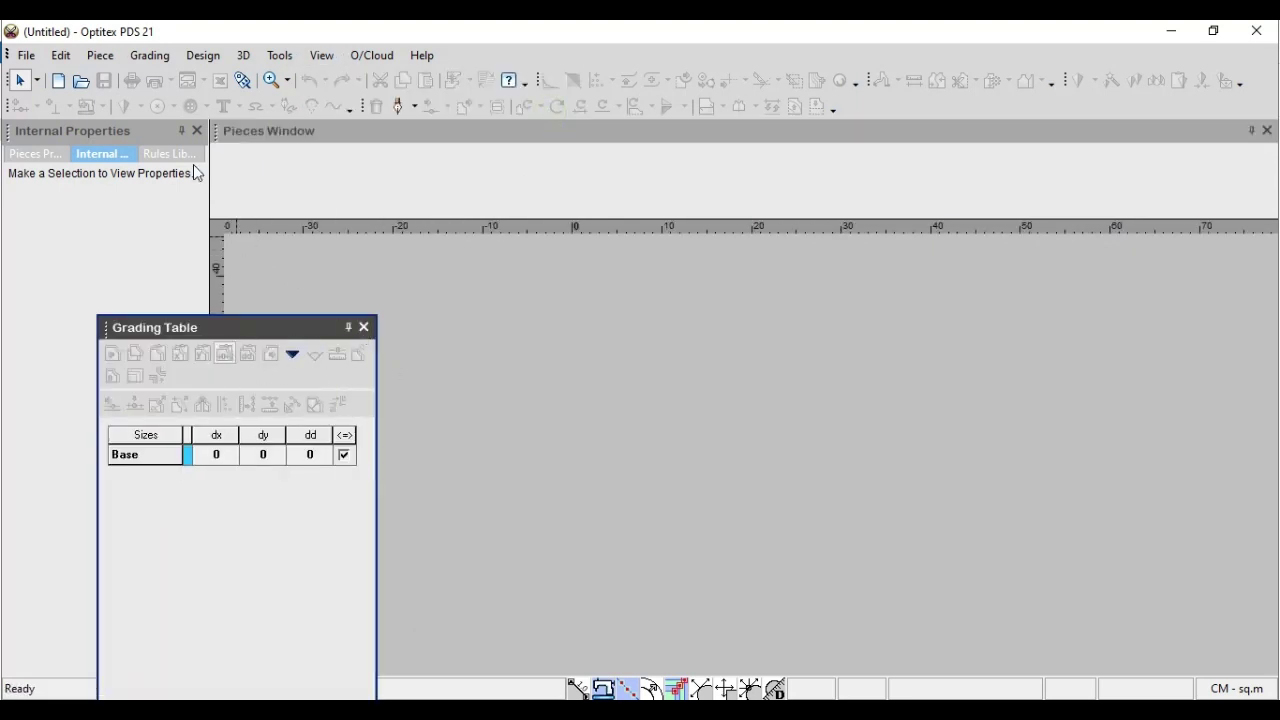
left_click_drag(266, 338, 601, 331)
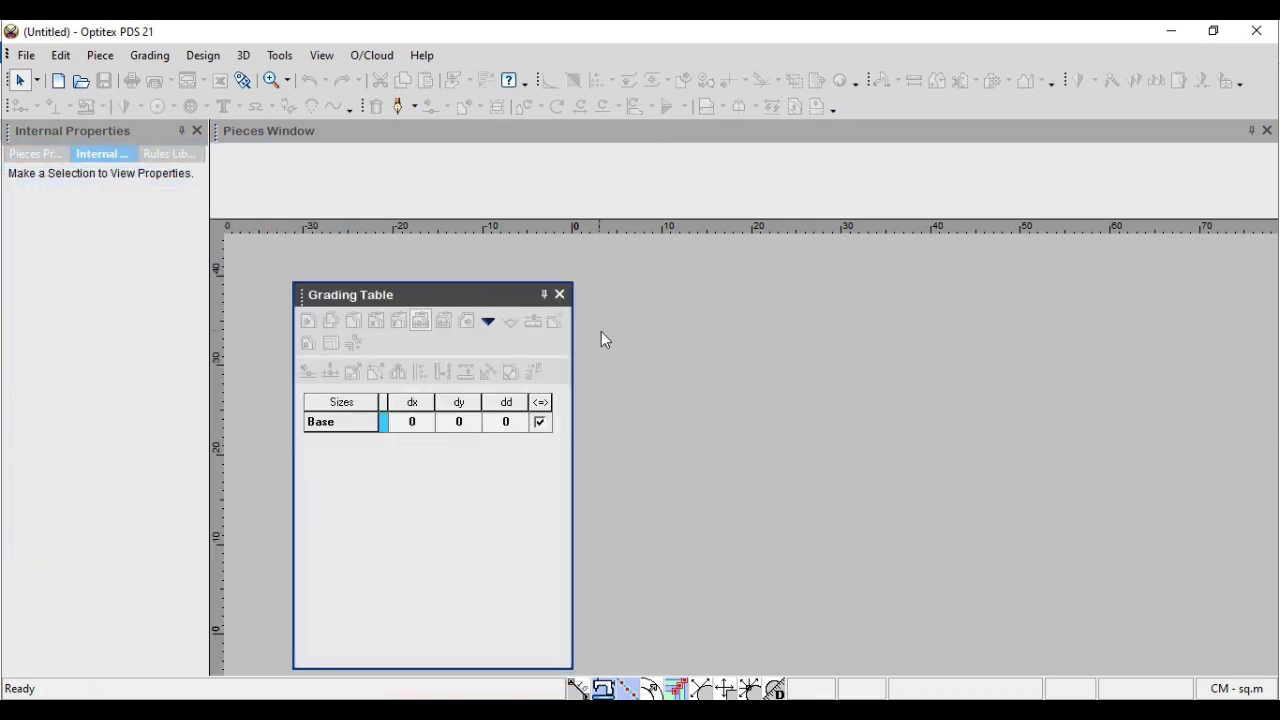
left_click(559, 297)
left_click(320, 56)
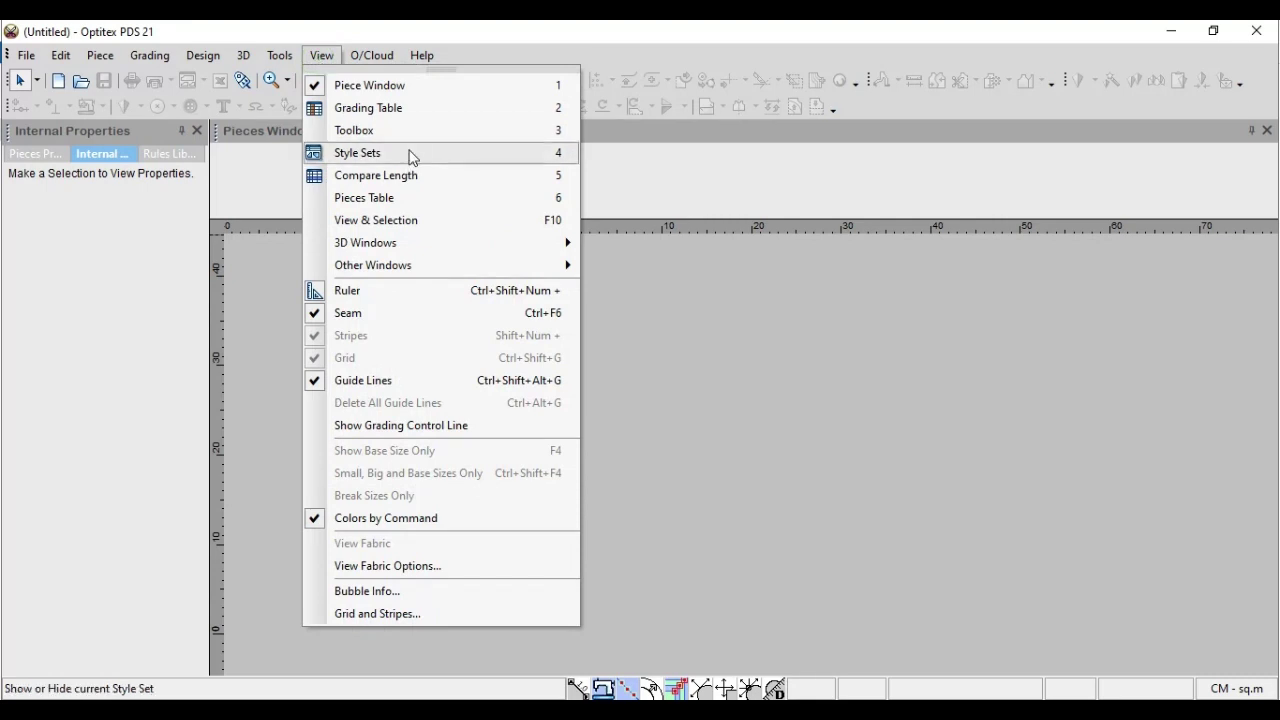
left_click(413, 129)
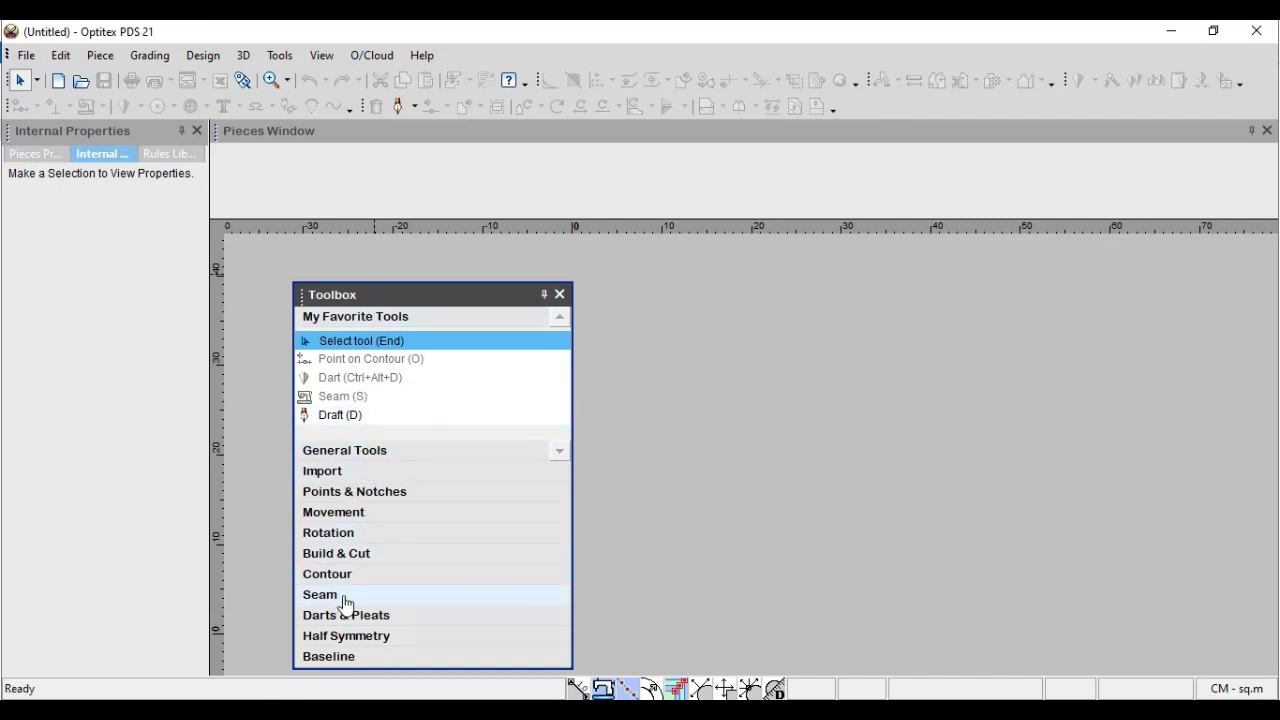
left_click(560, 294)
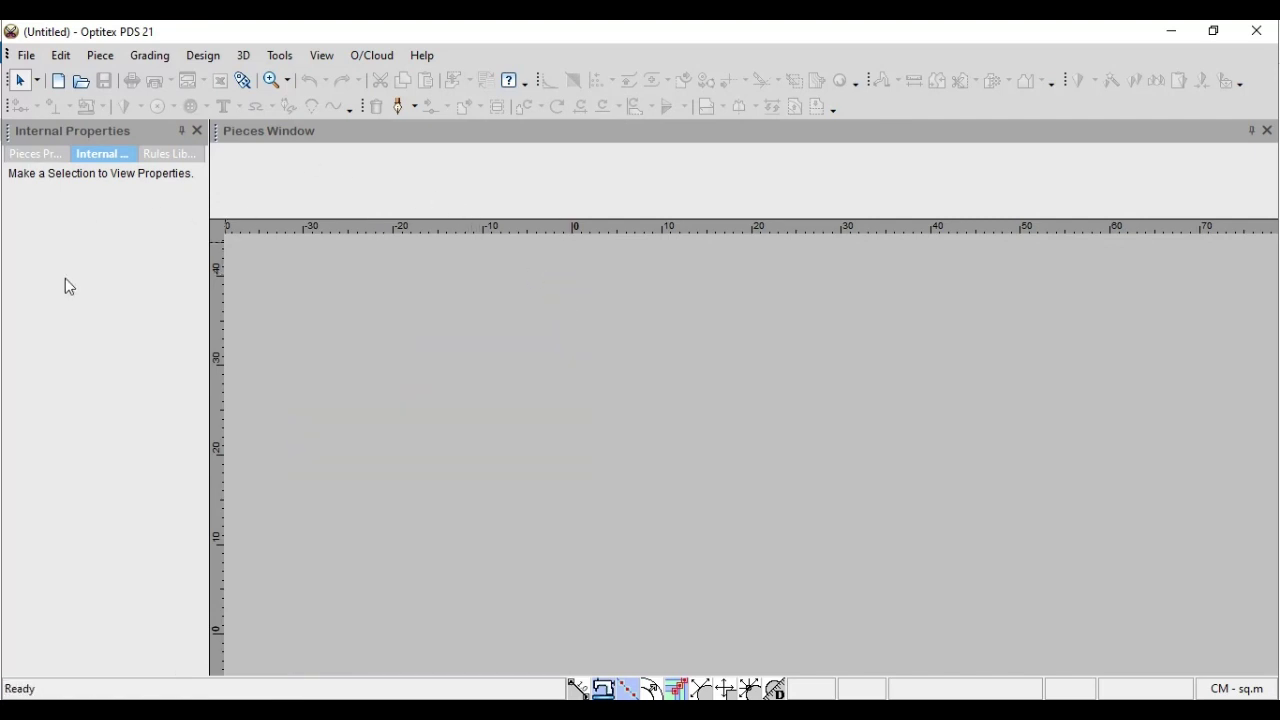
left_click(322, 57)
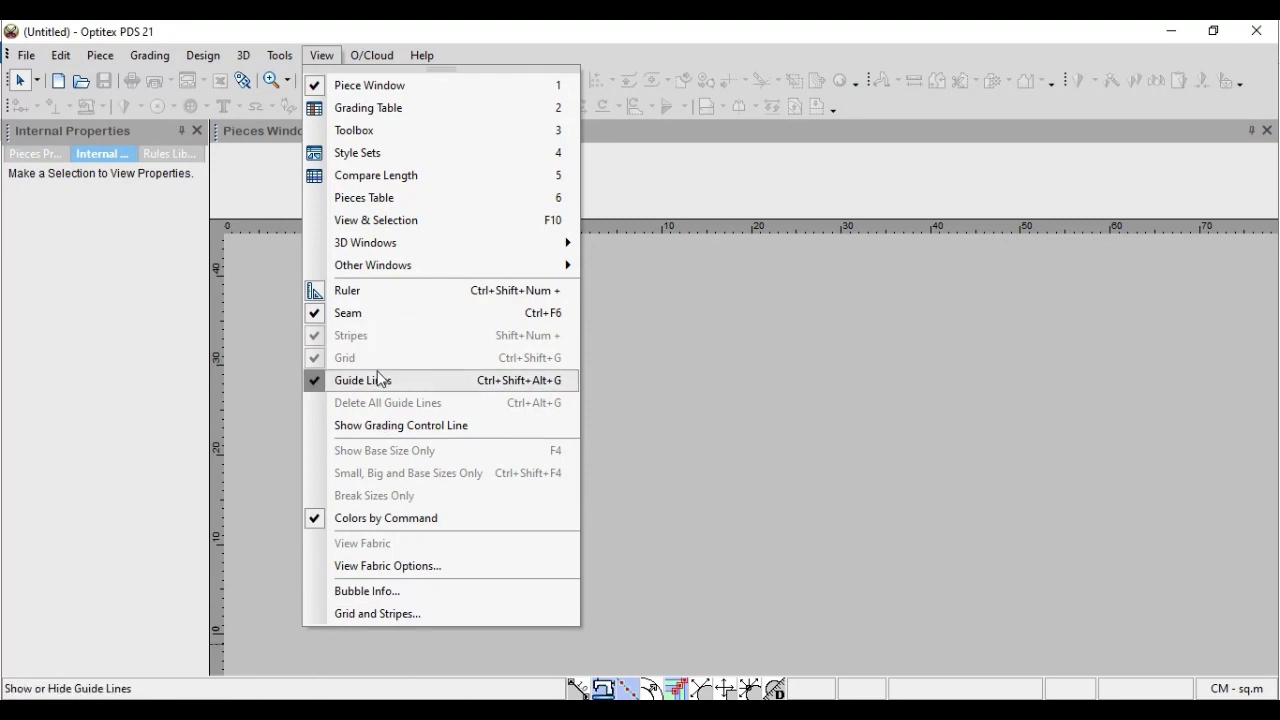
Step: Open Tools > Customize... to show the list of available toolbars
mouse_move(280, 55)
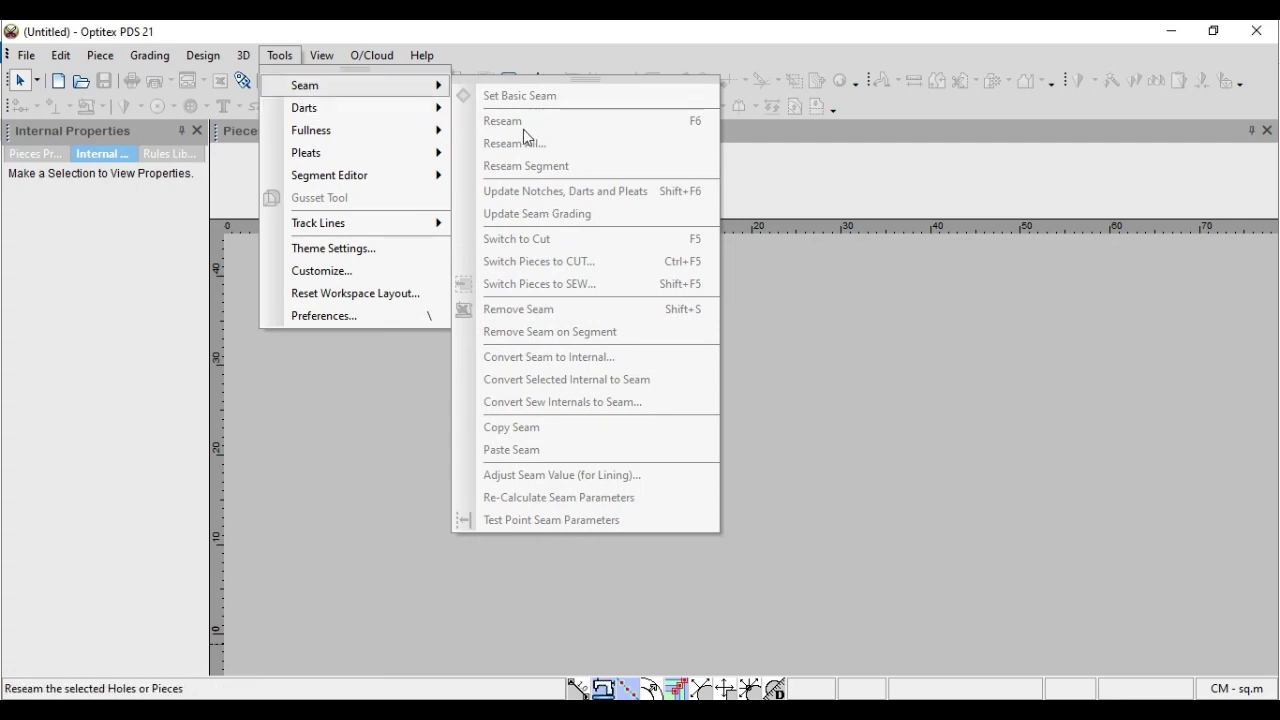
mouse_move(323, 110)
mouse_move(323, 132)
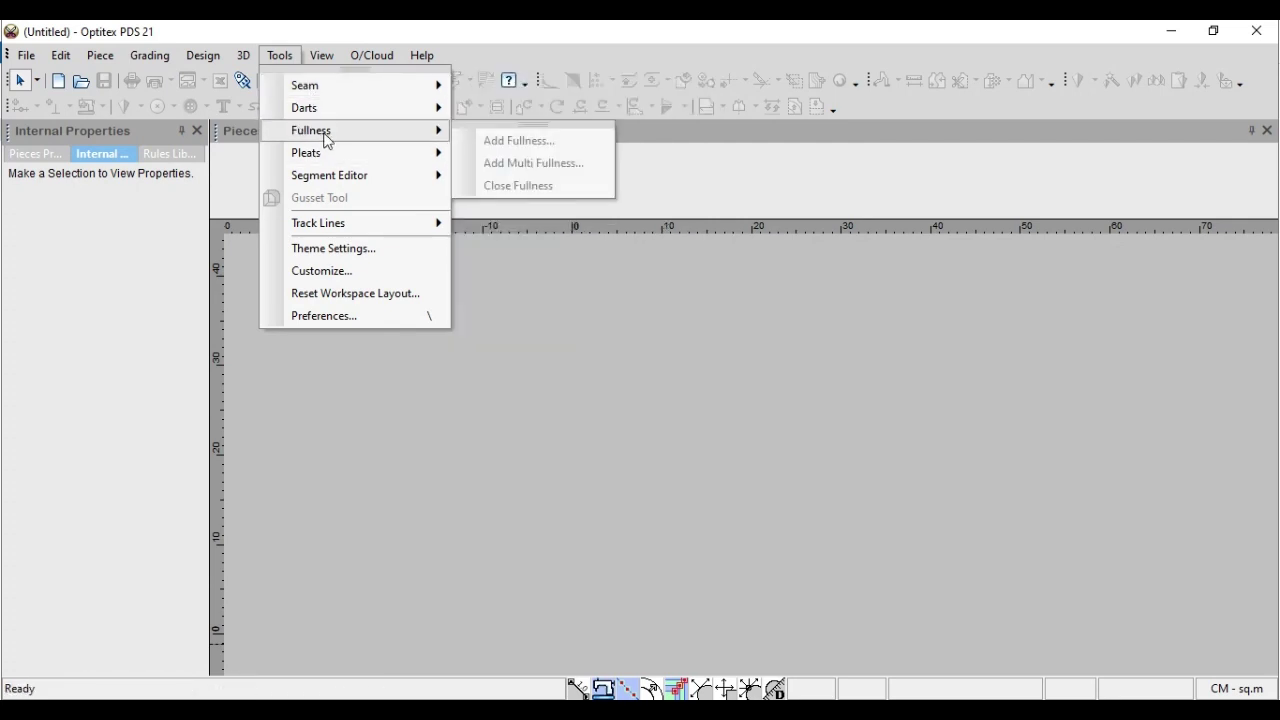
mouse_move(341, 154)
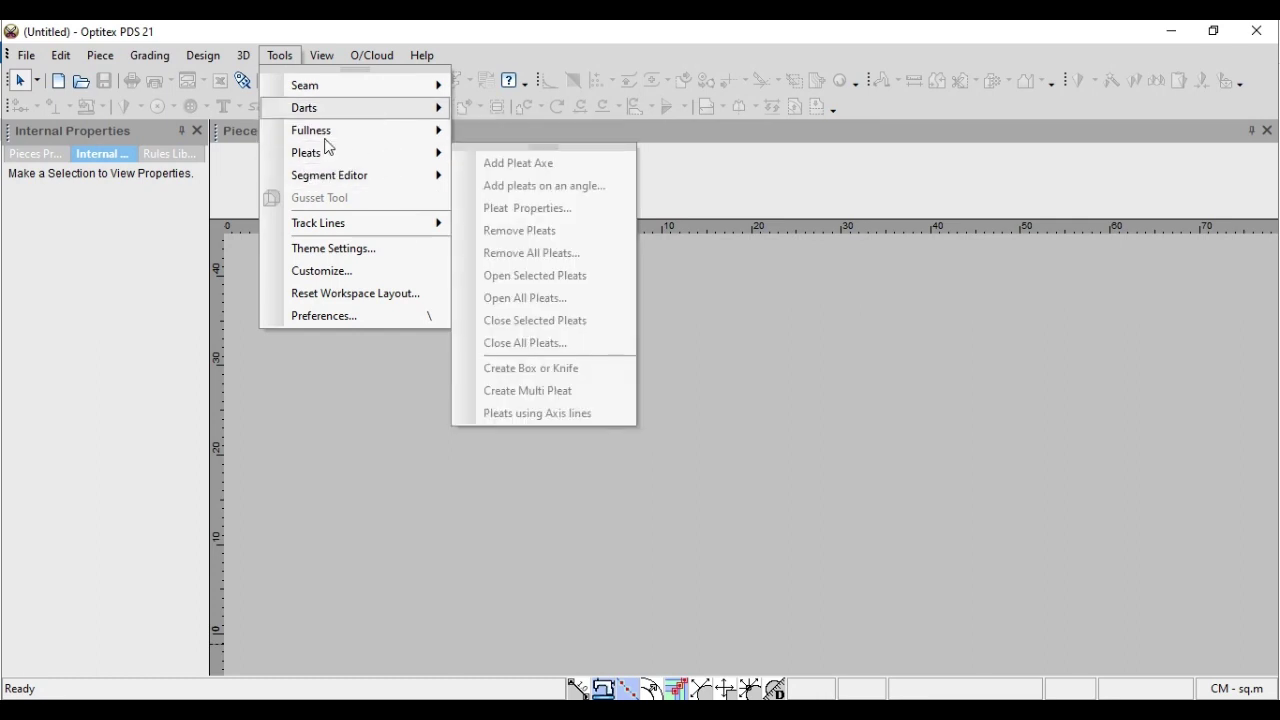
mouse_move(303, 229)
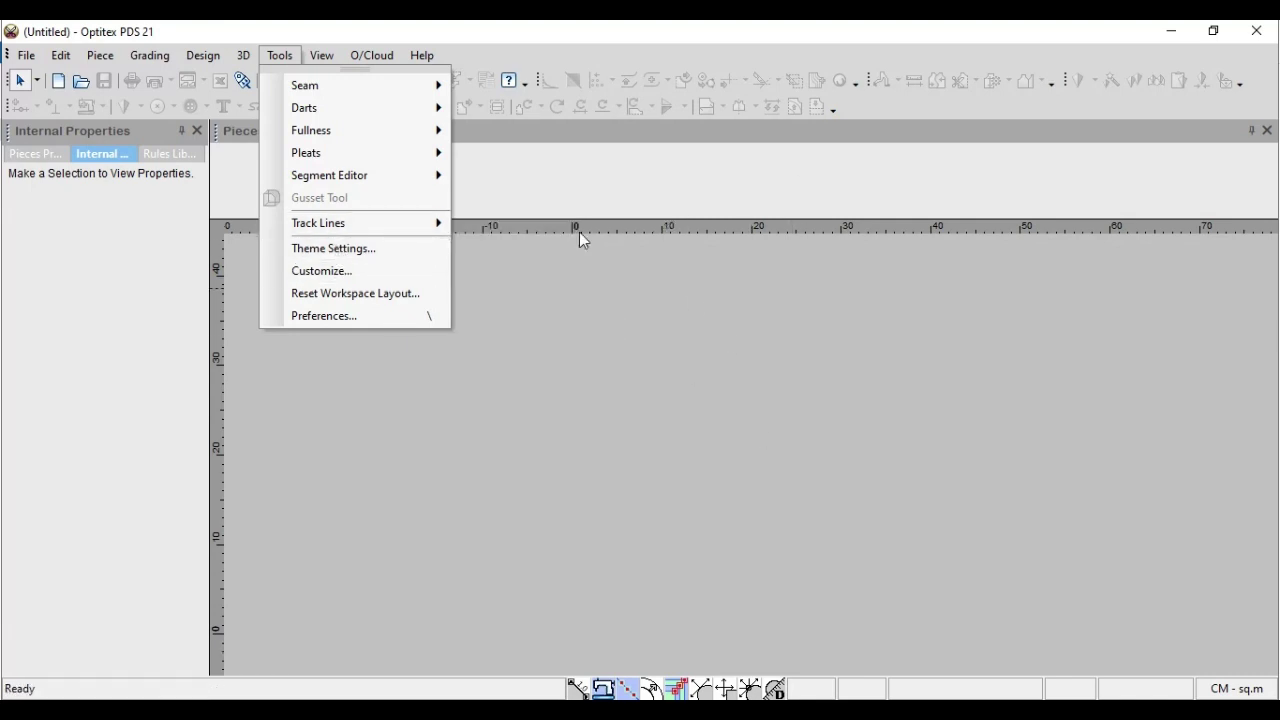
left_click(330, 271)
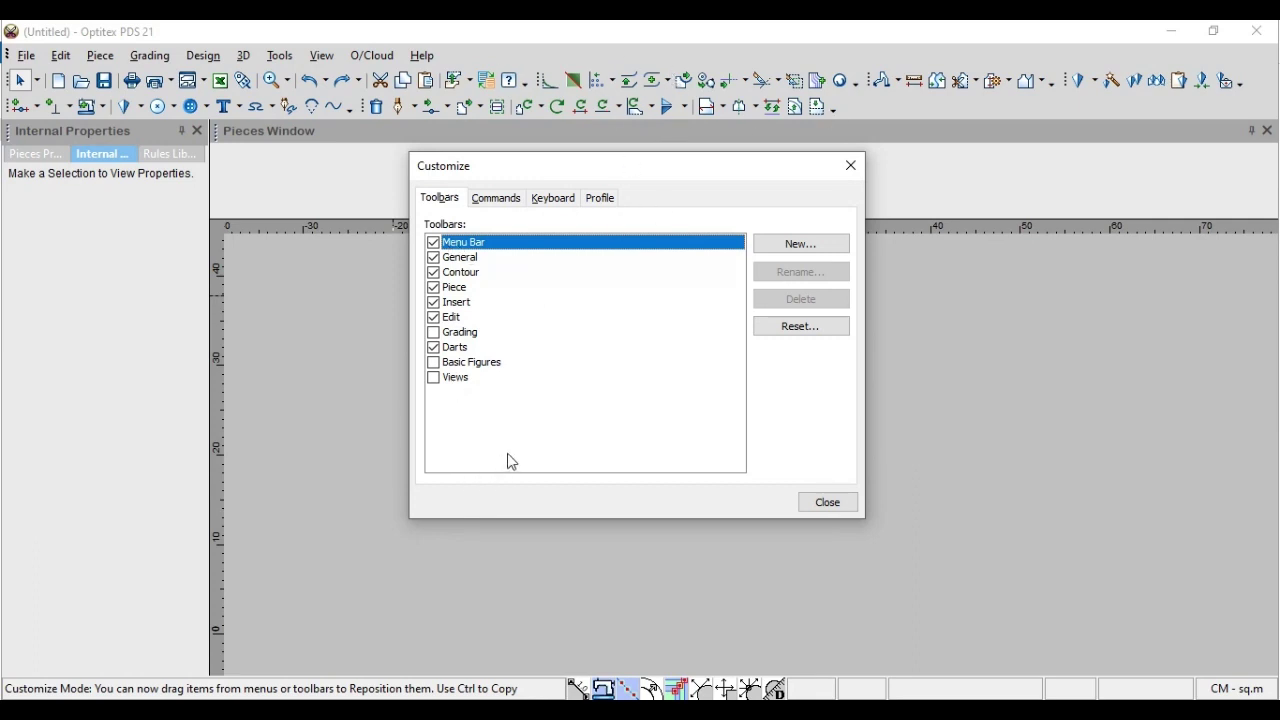
Step: Turn on the Darts toolbar, and briefly show then hide Grading, Views and Basic Figures
left_click(436, 352)
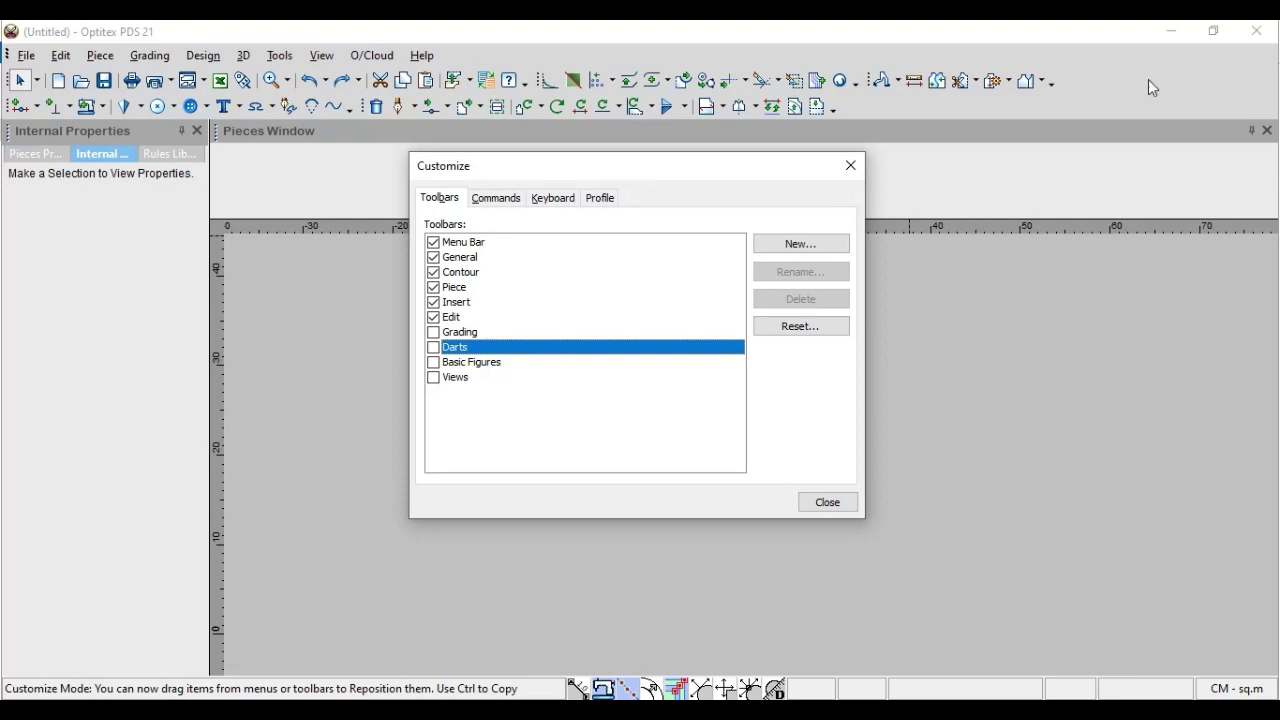
left_click(435, 348)
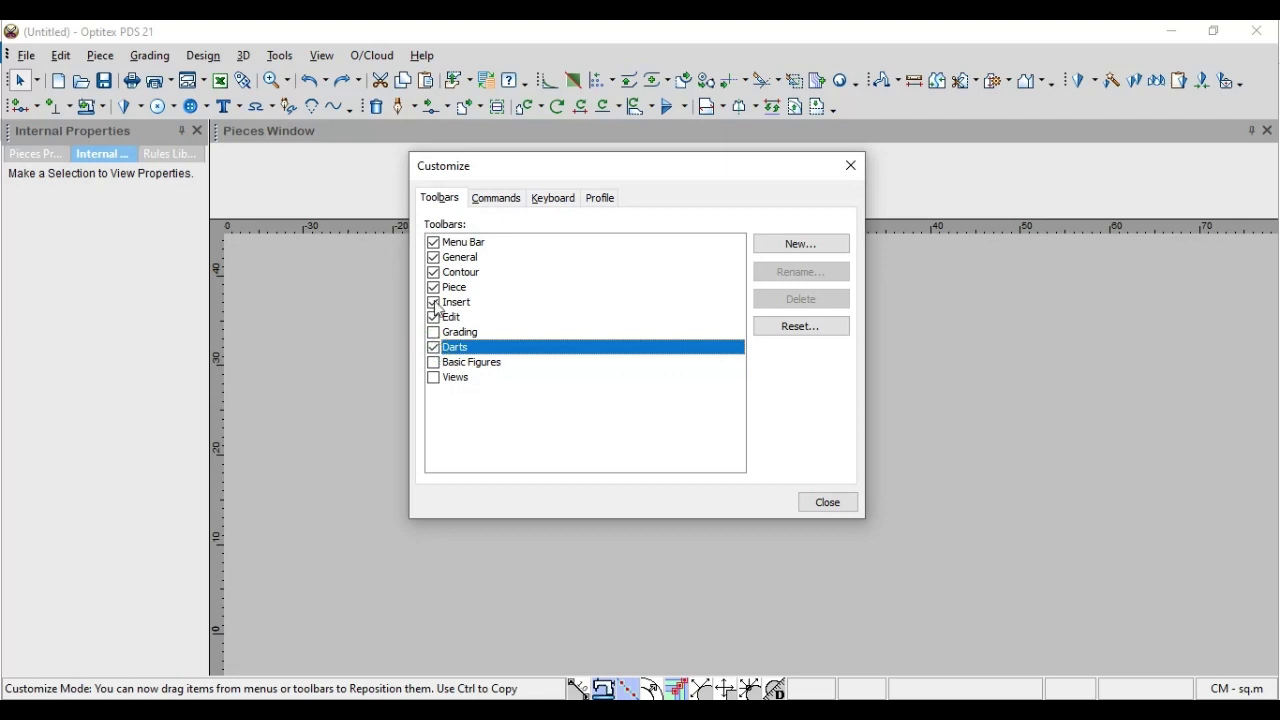
left_click_drag(553, 171, 550, 220)
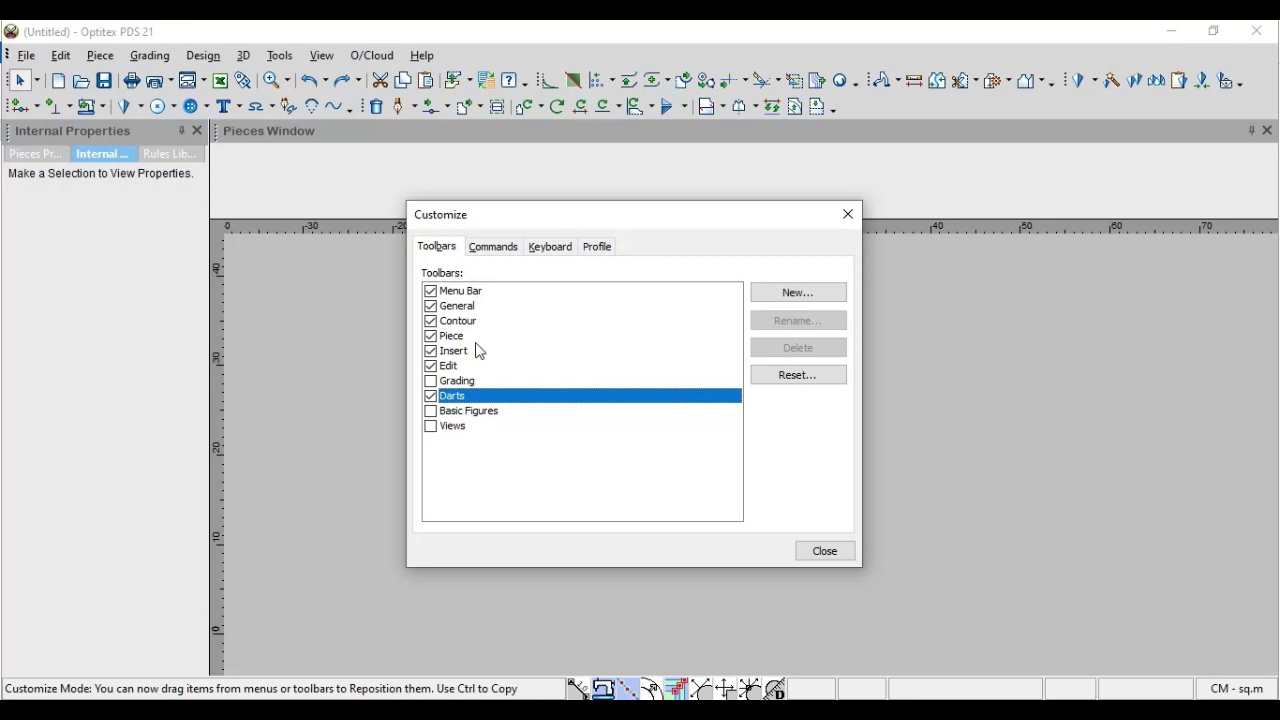
left_click(432, 382)
left_click(432, 398)
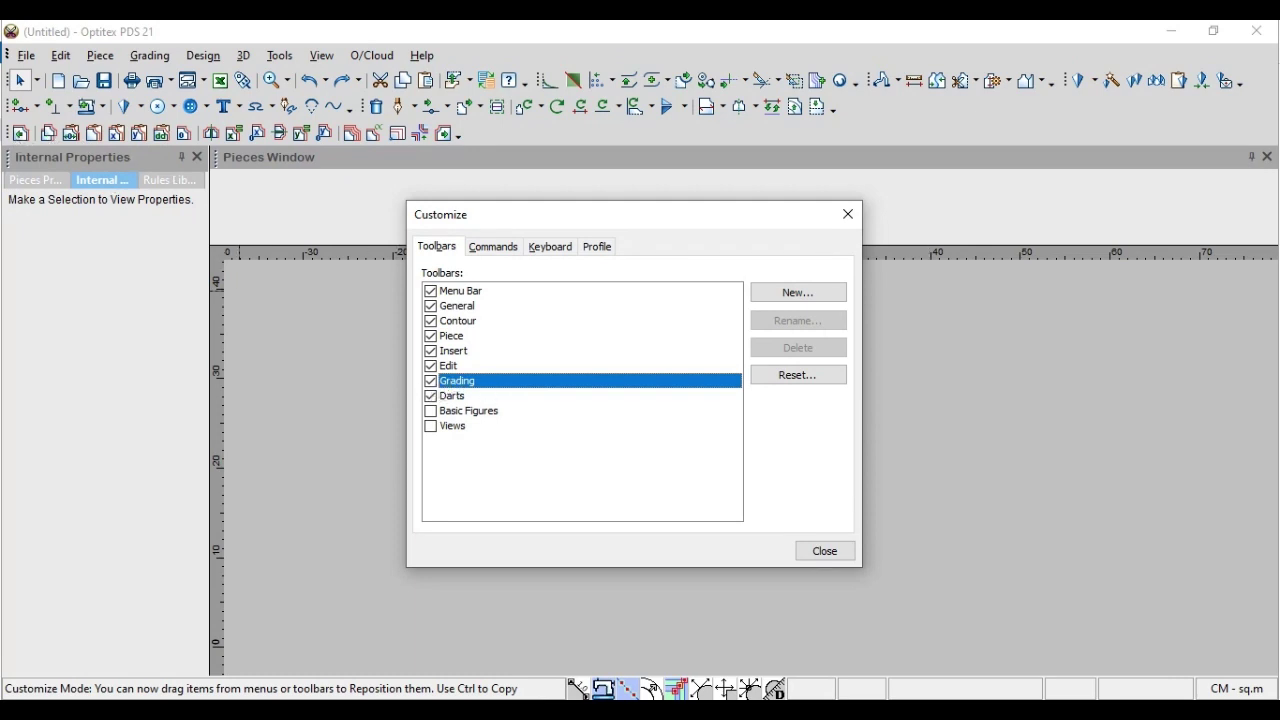
left_click(434, 384)
left_click(432, 428)
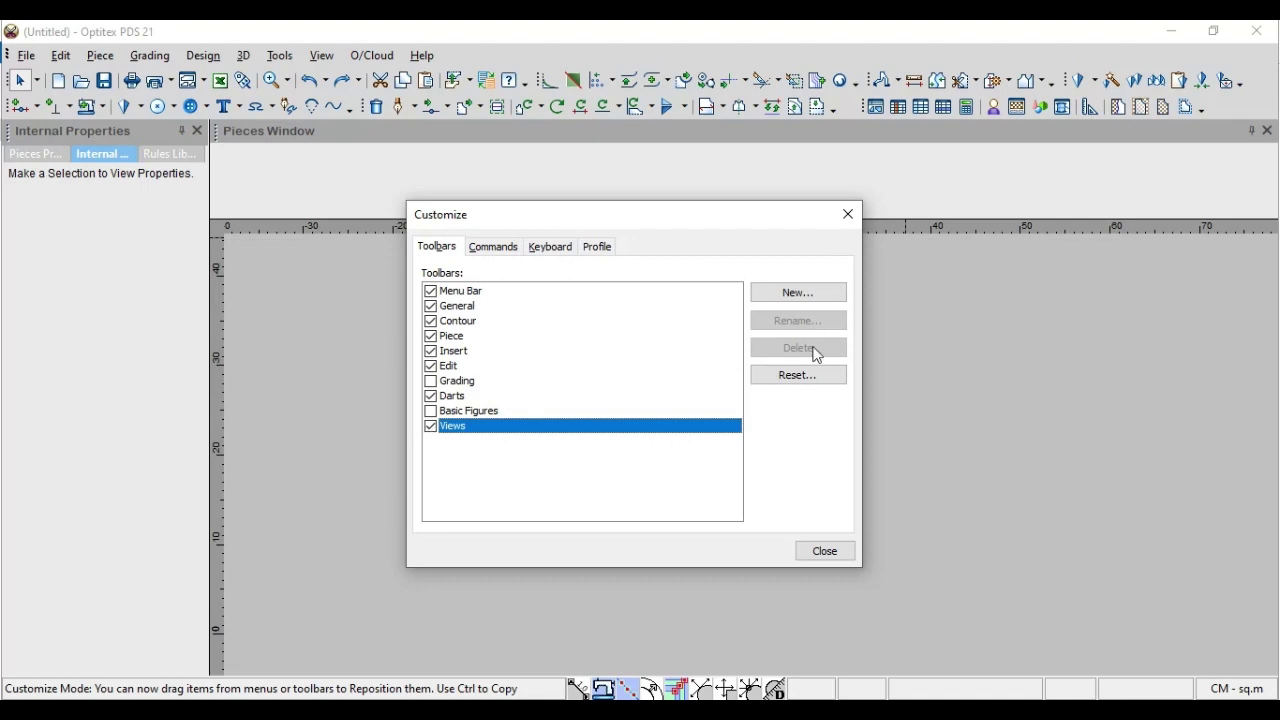
left_click(431, 428)
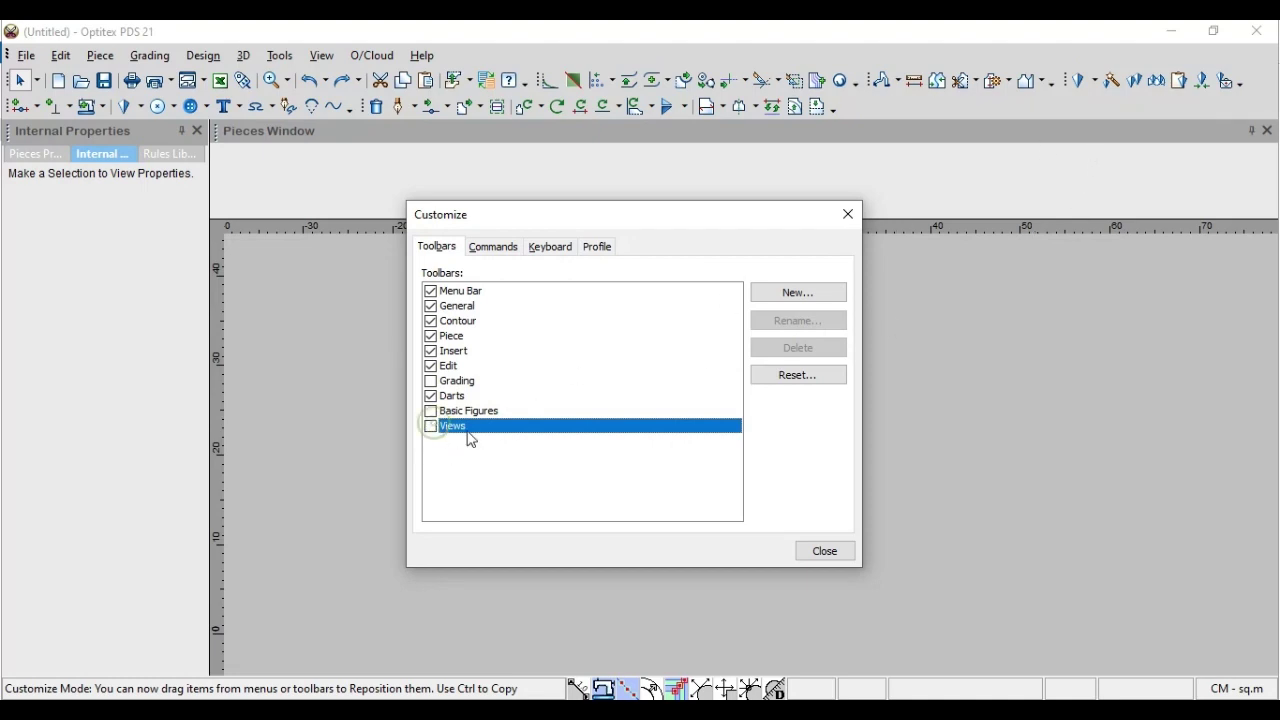
left_click(431, 413)
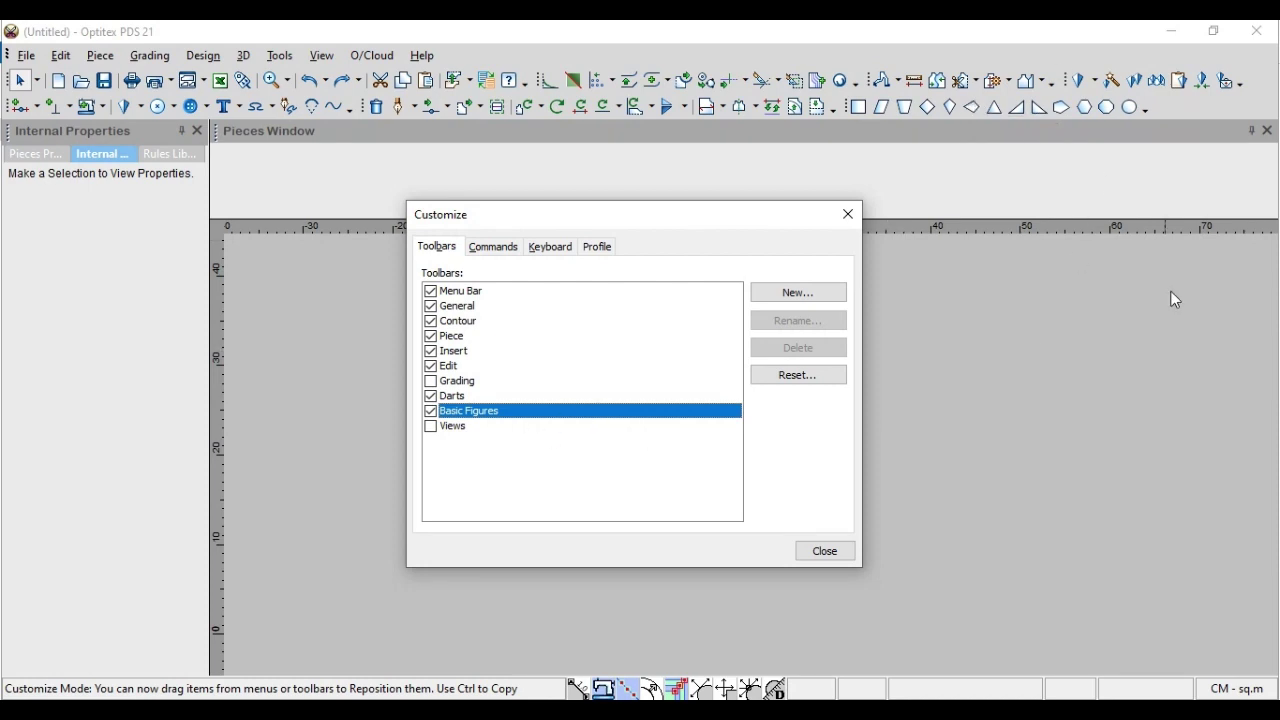
left_click(431, 411)
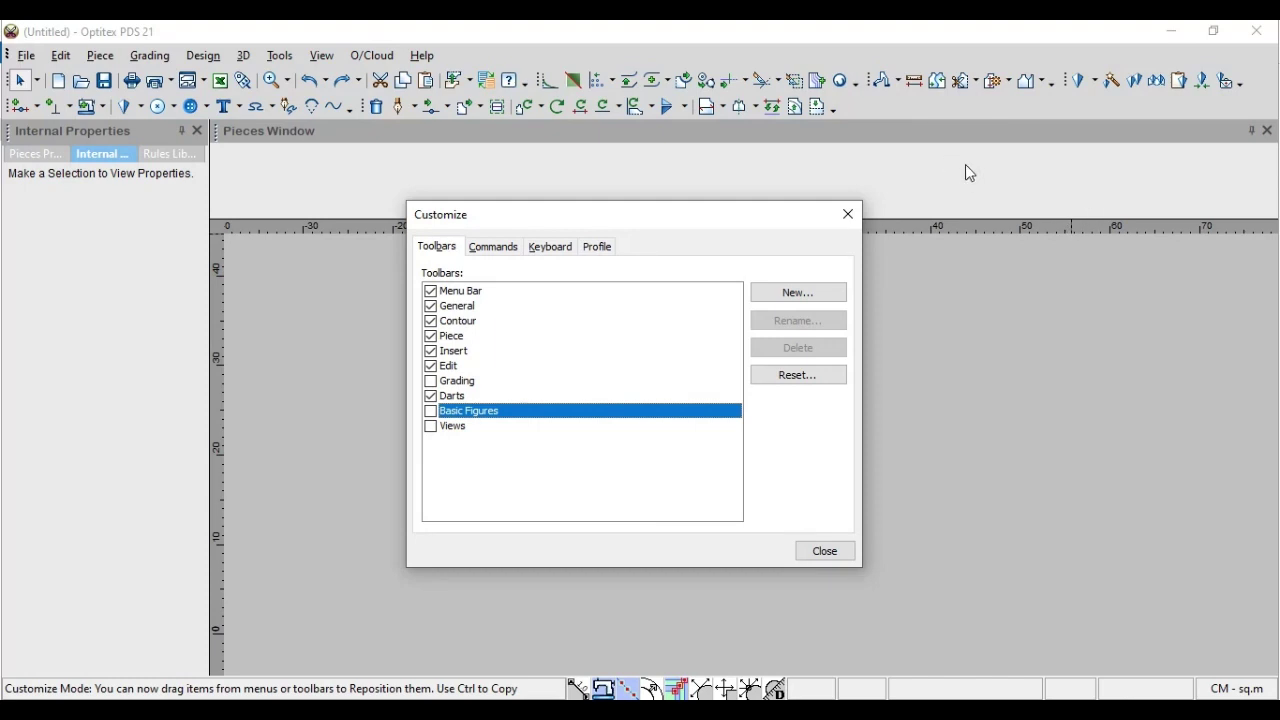
left_click(657, 225)
Step: Toggle the Edit, Insert, Piece, Contour and General toolbars, then move to the Commands tab
left_click(431, 368)
left_click(431, 368)
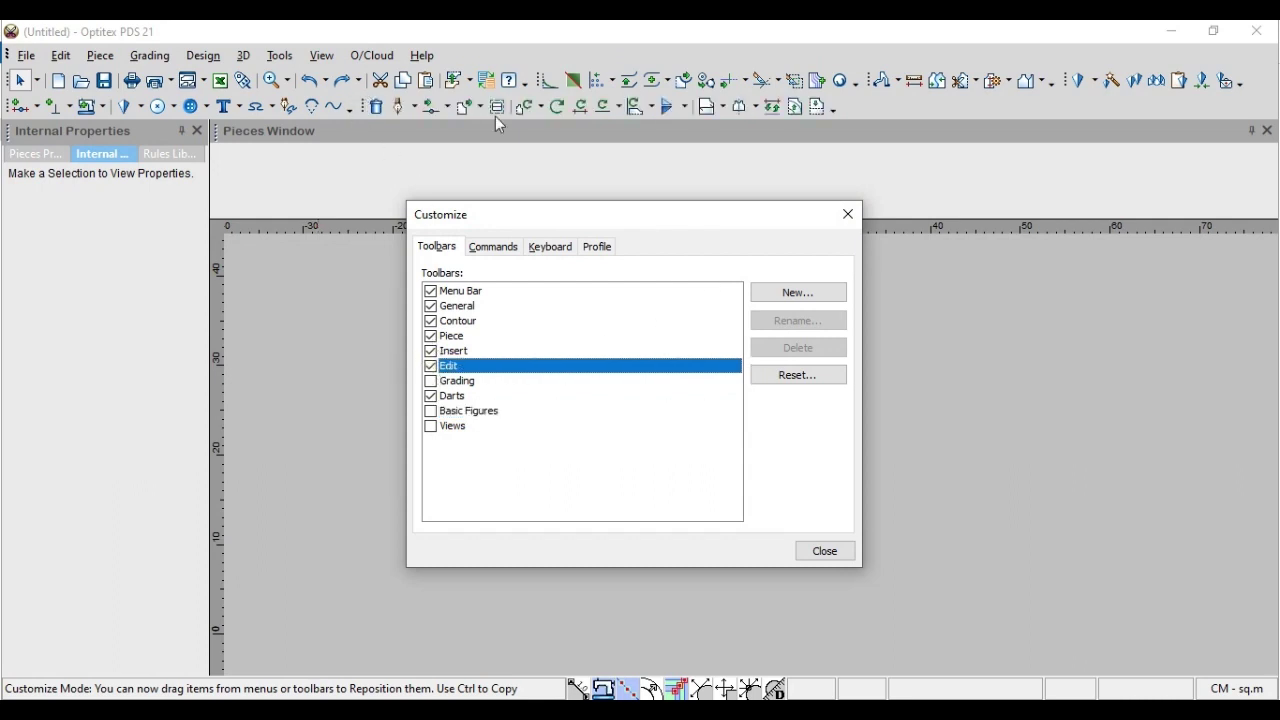
left_click(431, 352)
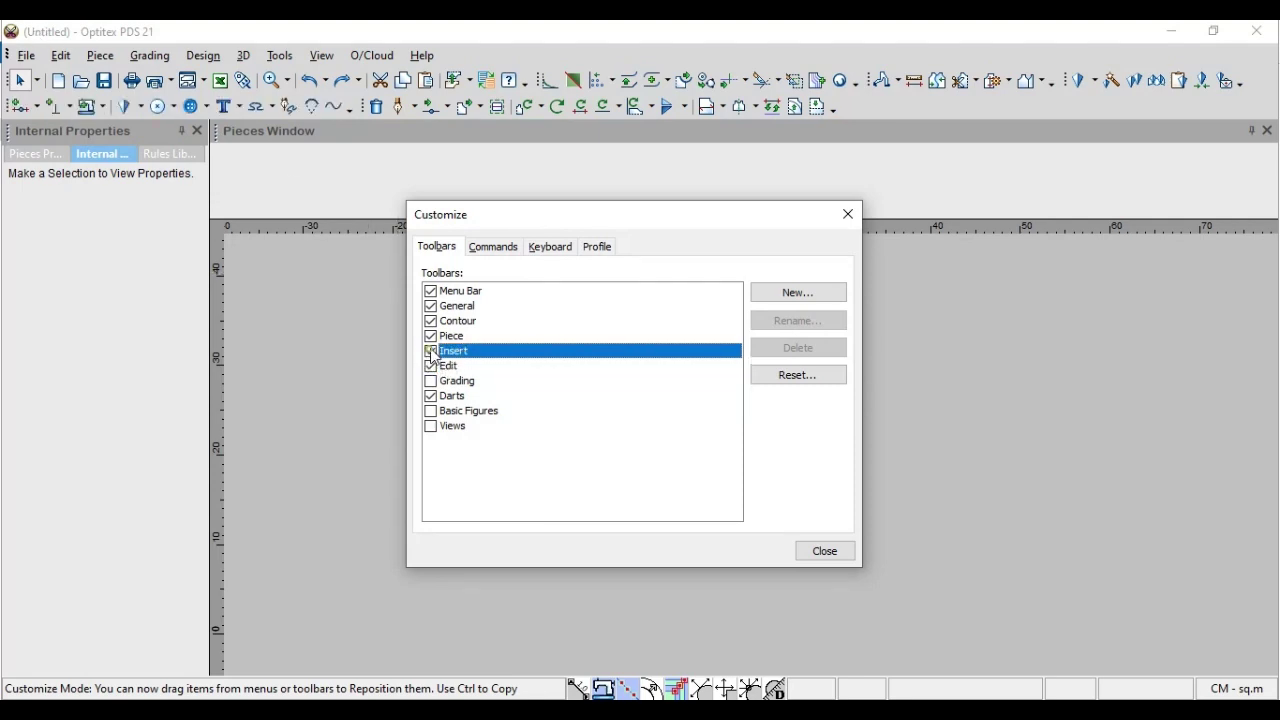
left_click(431, 338)
left_click(431, 338)
left_click(431, 322)
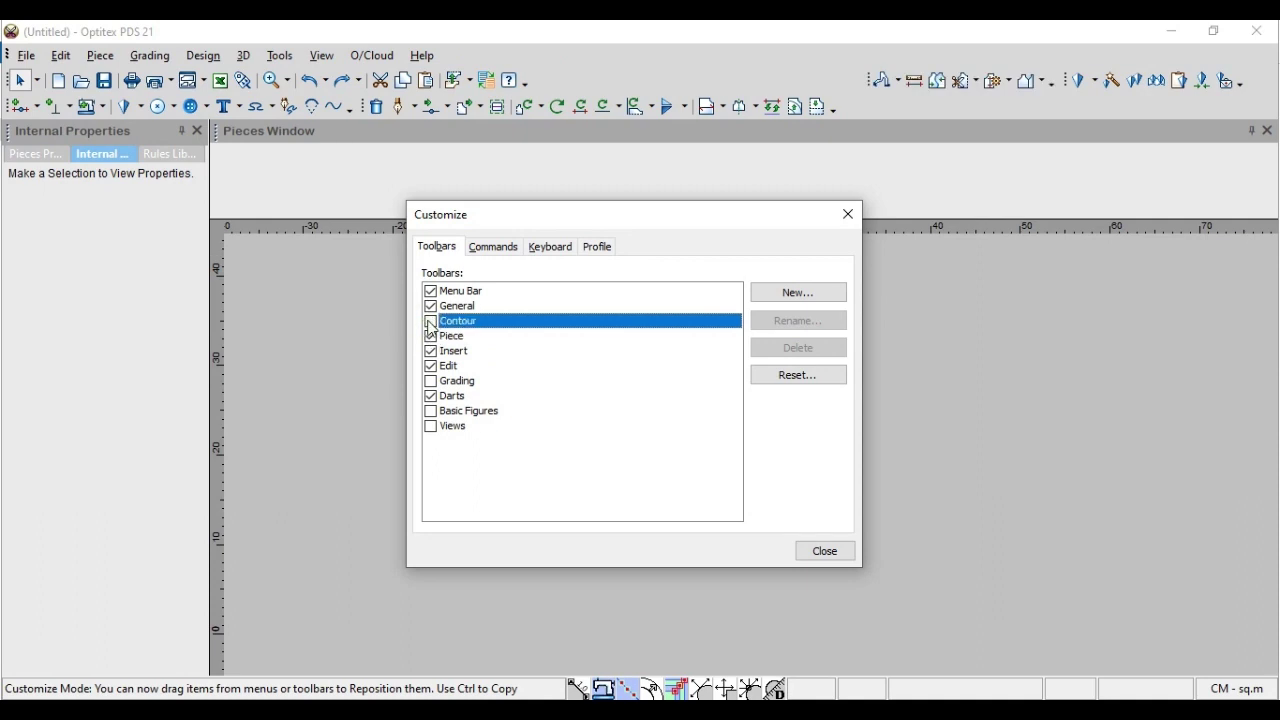
left_click(431, 322)
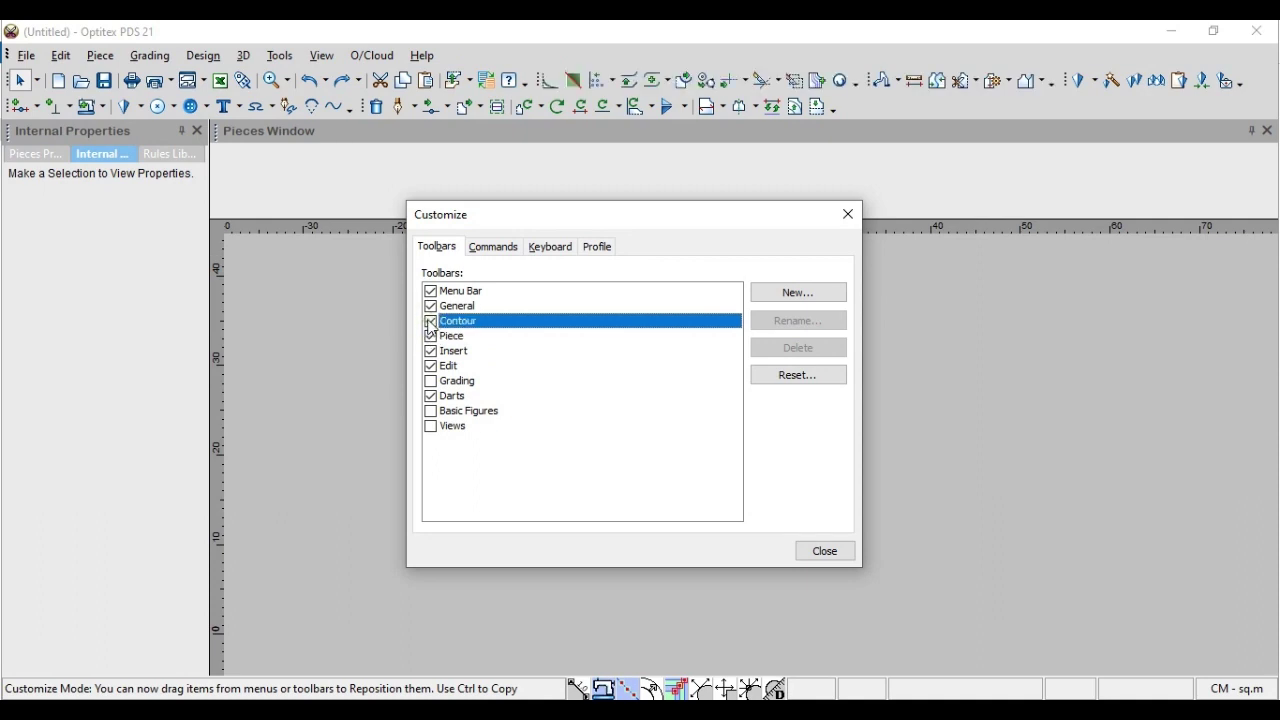
left_click(431, 307)
left_click(431, 307)
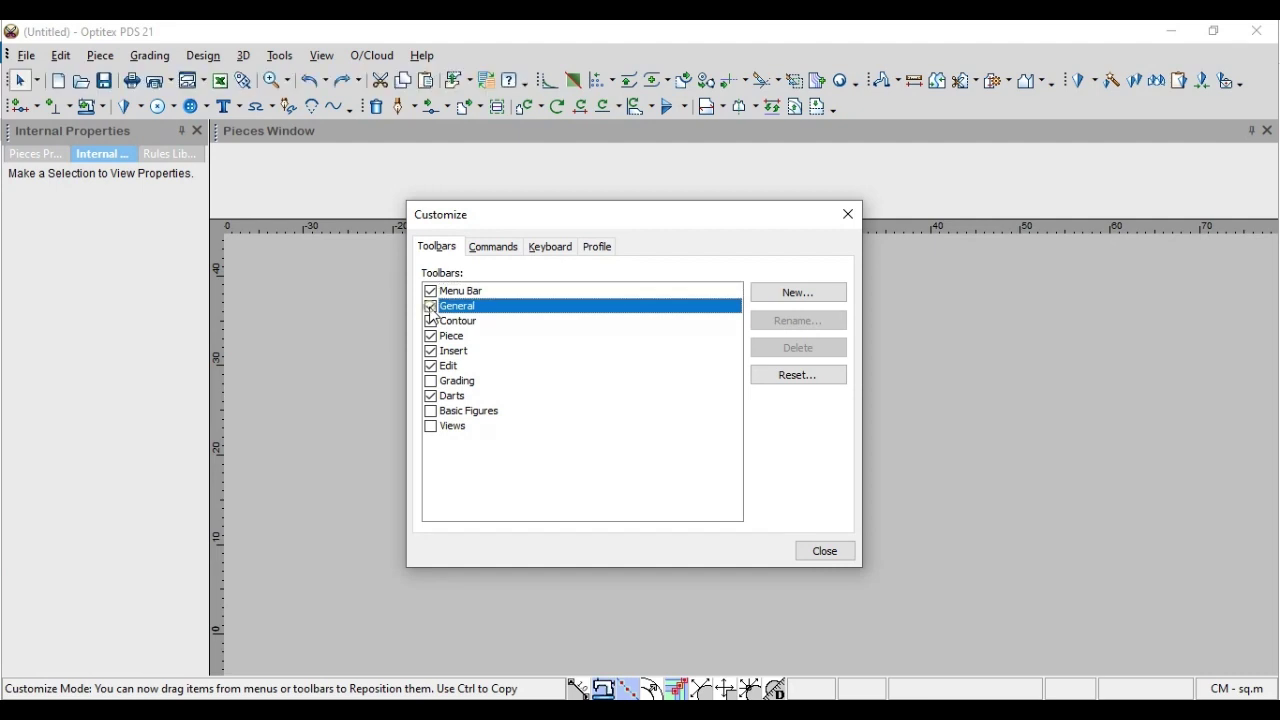
left_click(431, 291)
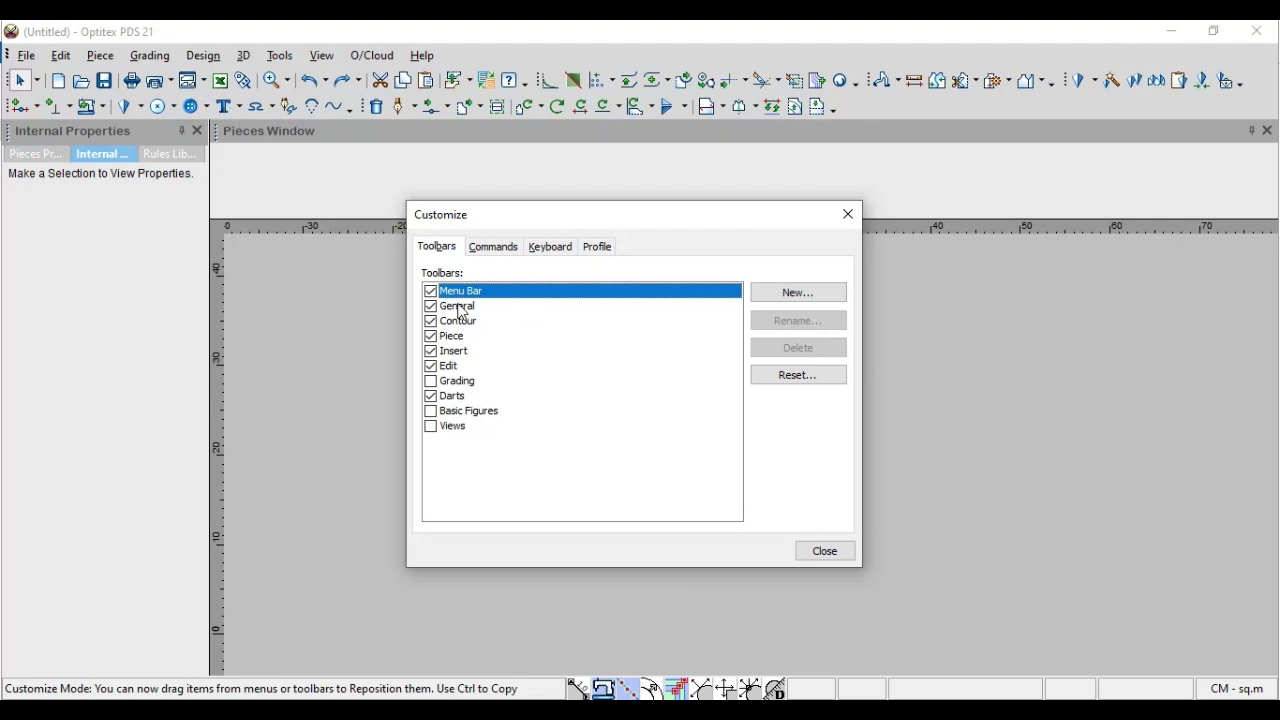
left_click(495, 248)
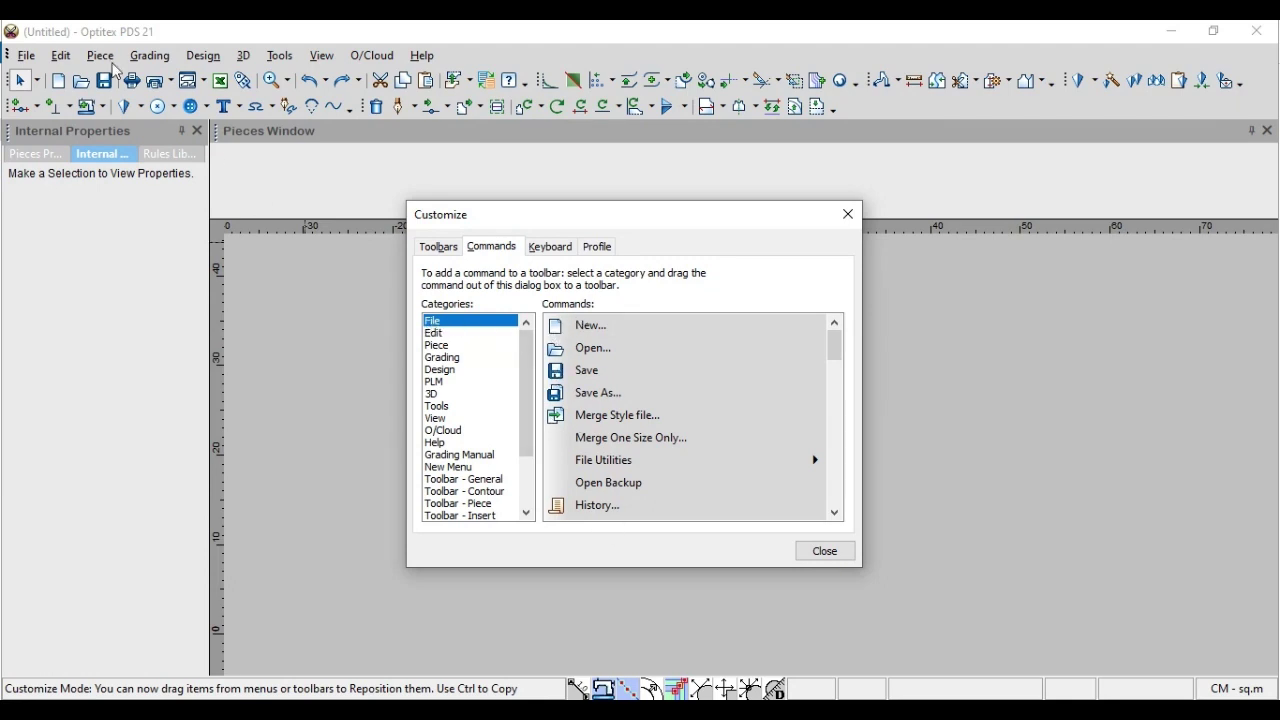
Step: Compare the File and Edit menus while browsing the Edit, Piece, Design, PLM and 3D command categories
left_click(27, 57)
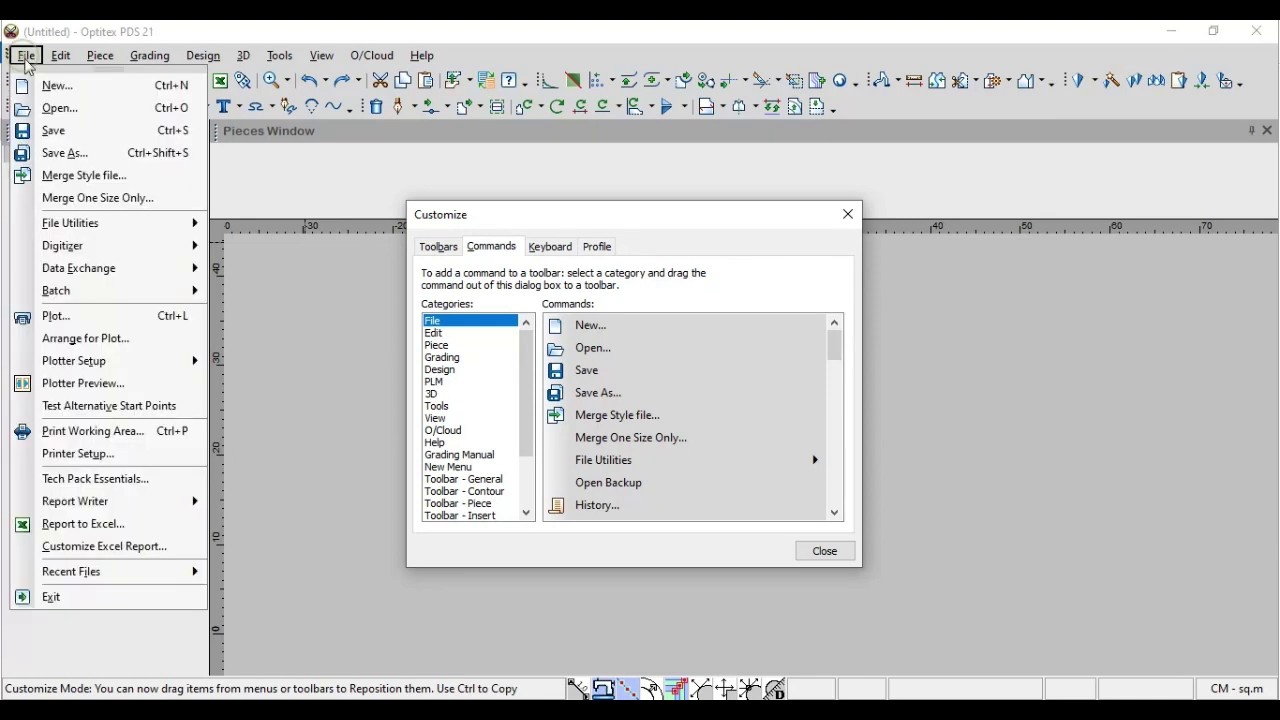
left_click_drag(836, 366, 836, 505)
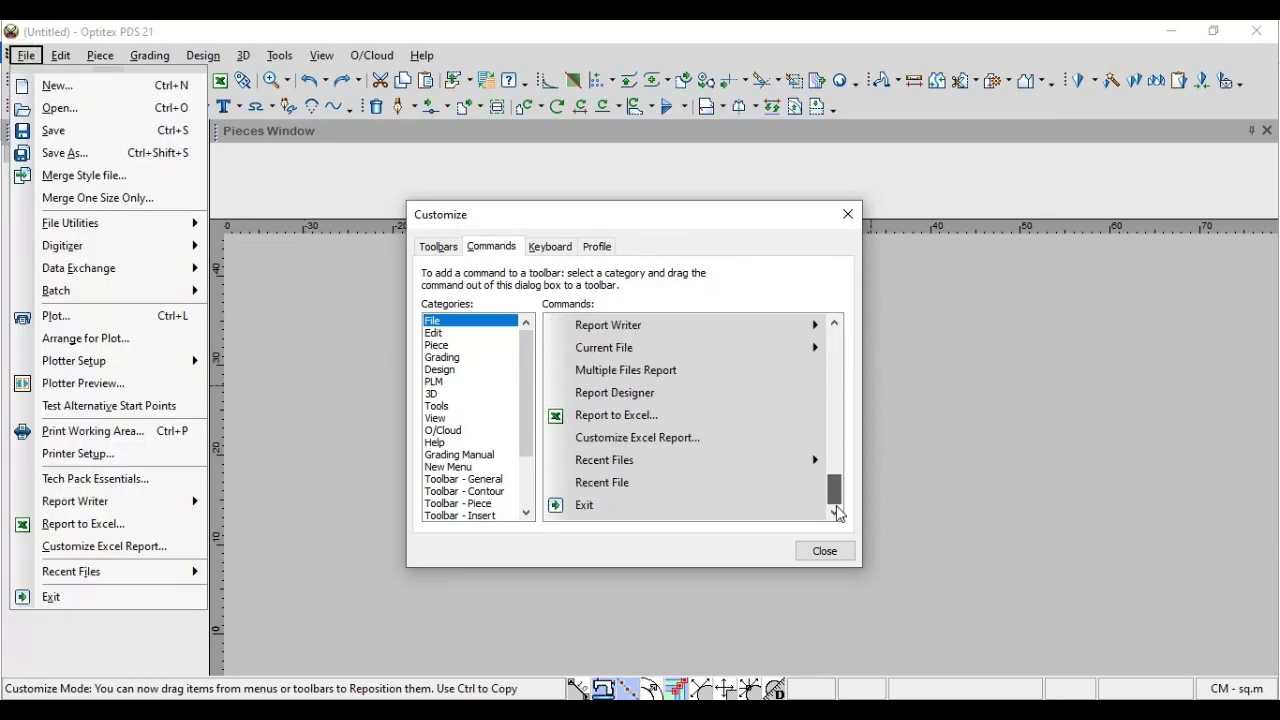
left_click(435, 335)
left_click(64, 56)
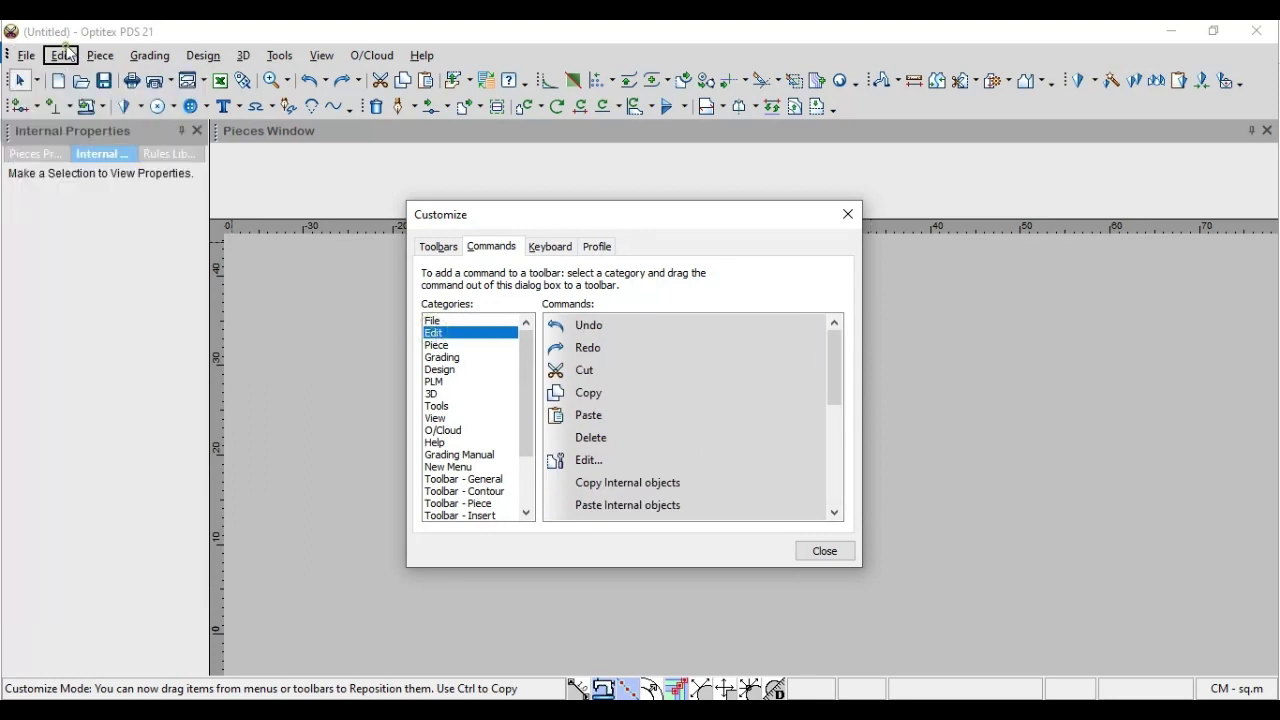
left_click(64, 56)
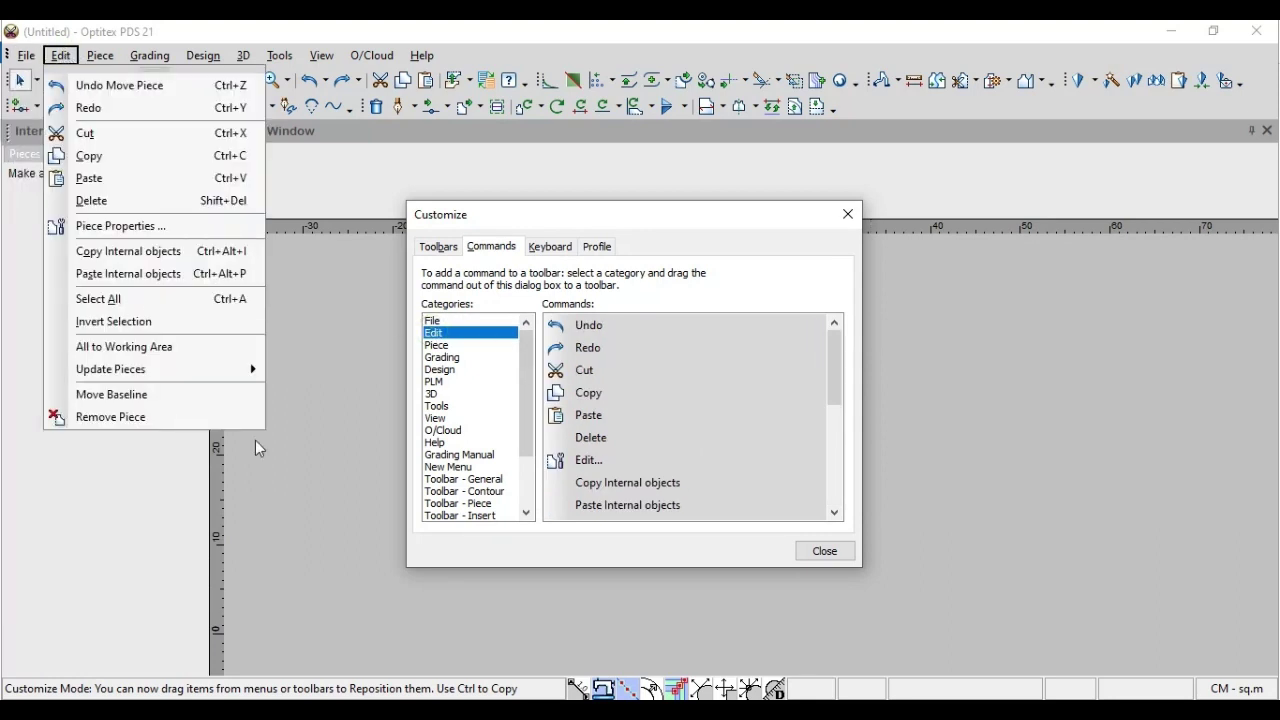
left_click(446, 347)
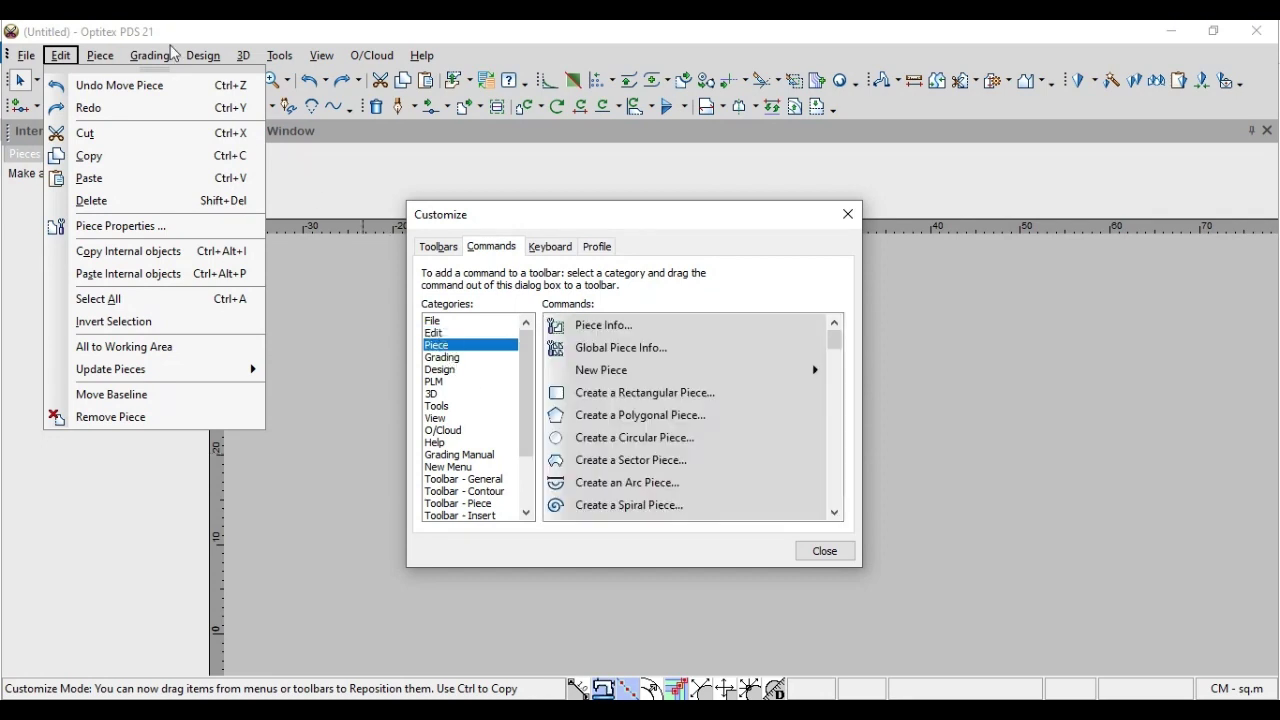
left_click(450, 372)
left_click(451, 382)
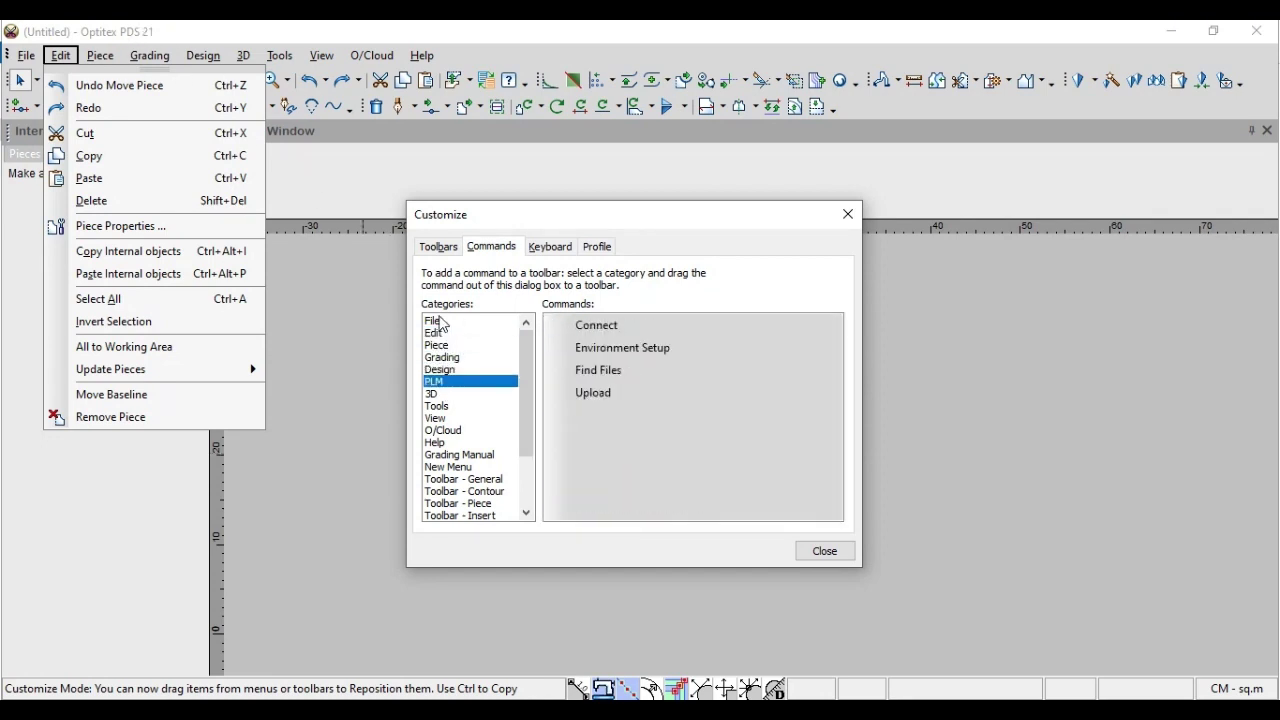
left_click(420, 32)
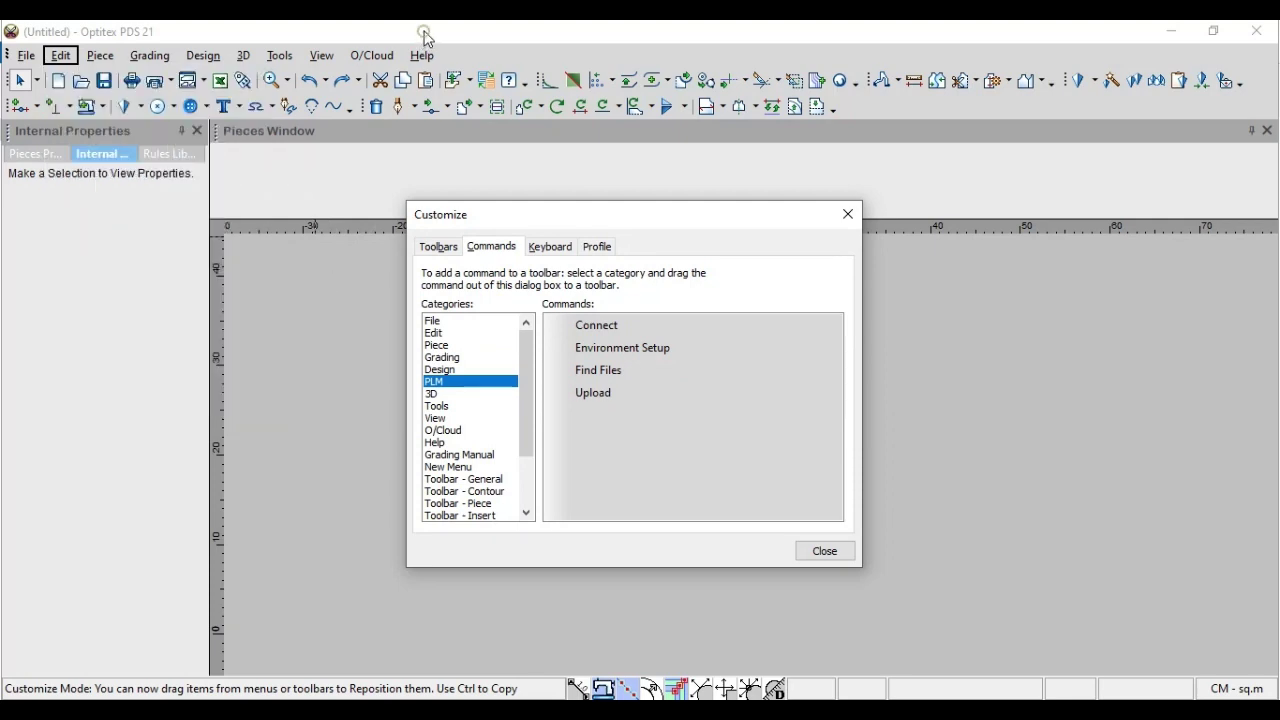
left_click(436, 394)
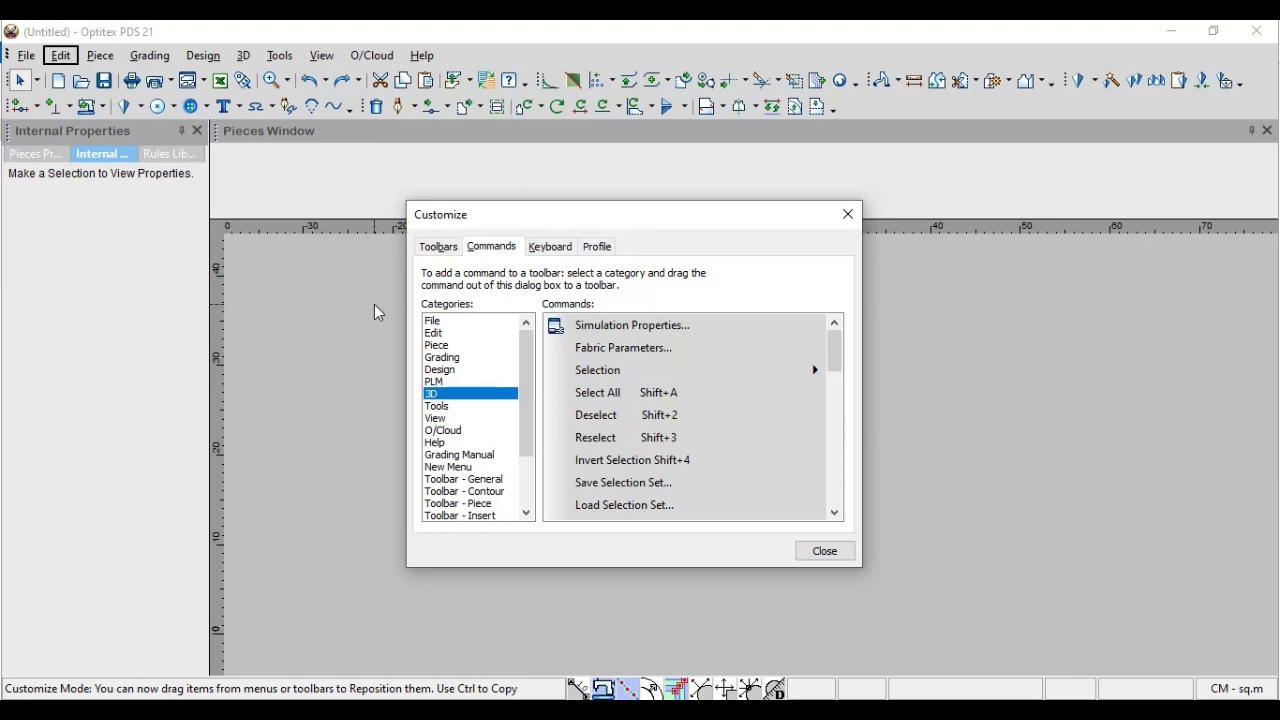
Step: Browse the View, Tools, O/Cloud and Help command categories, then open the Keyboard tab
left_click(442, 419)
left_click(442, 407)
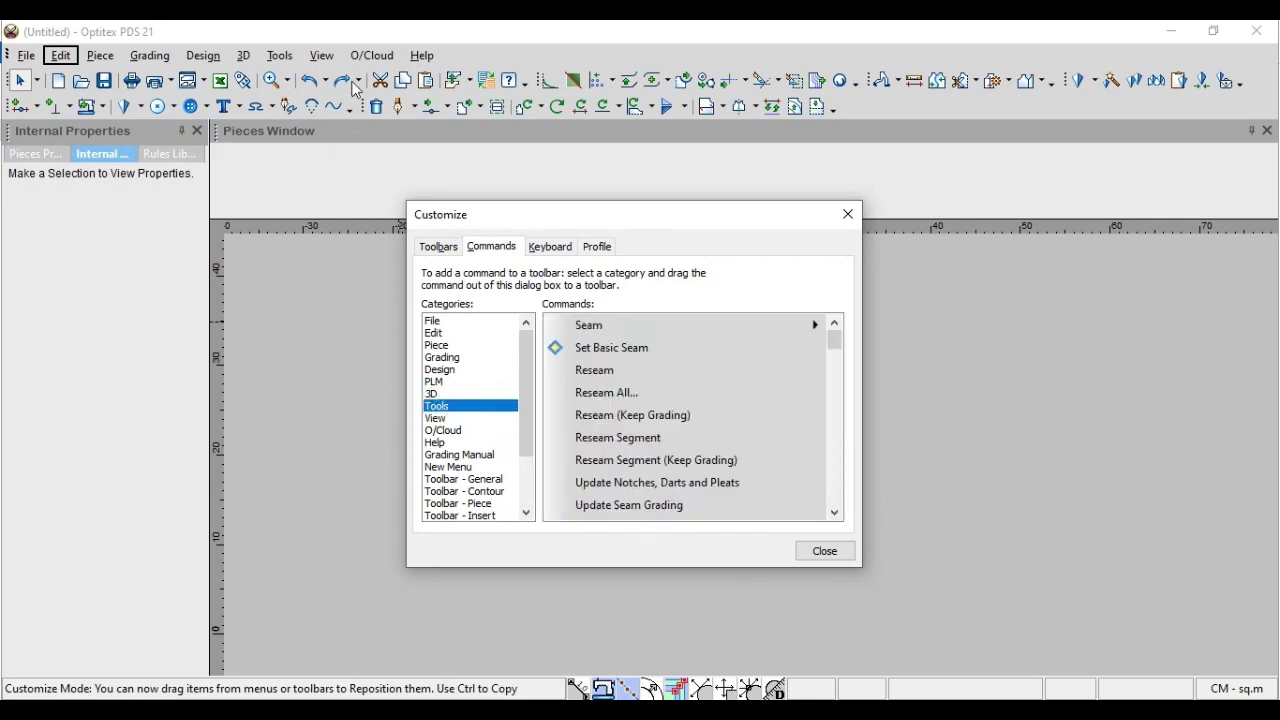
left_click(446, 432)
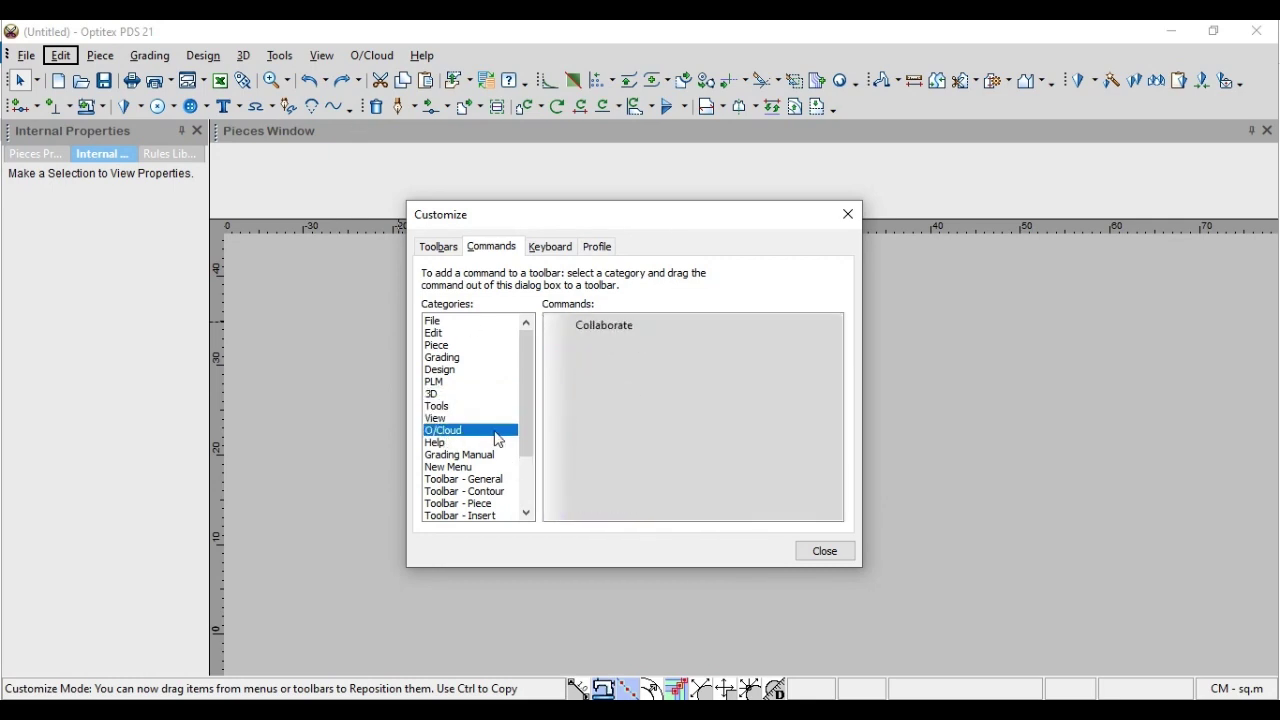
left_click_drag(528, 406, 530, 436)
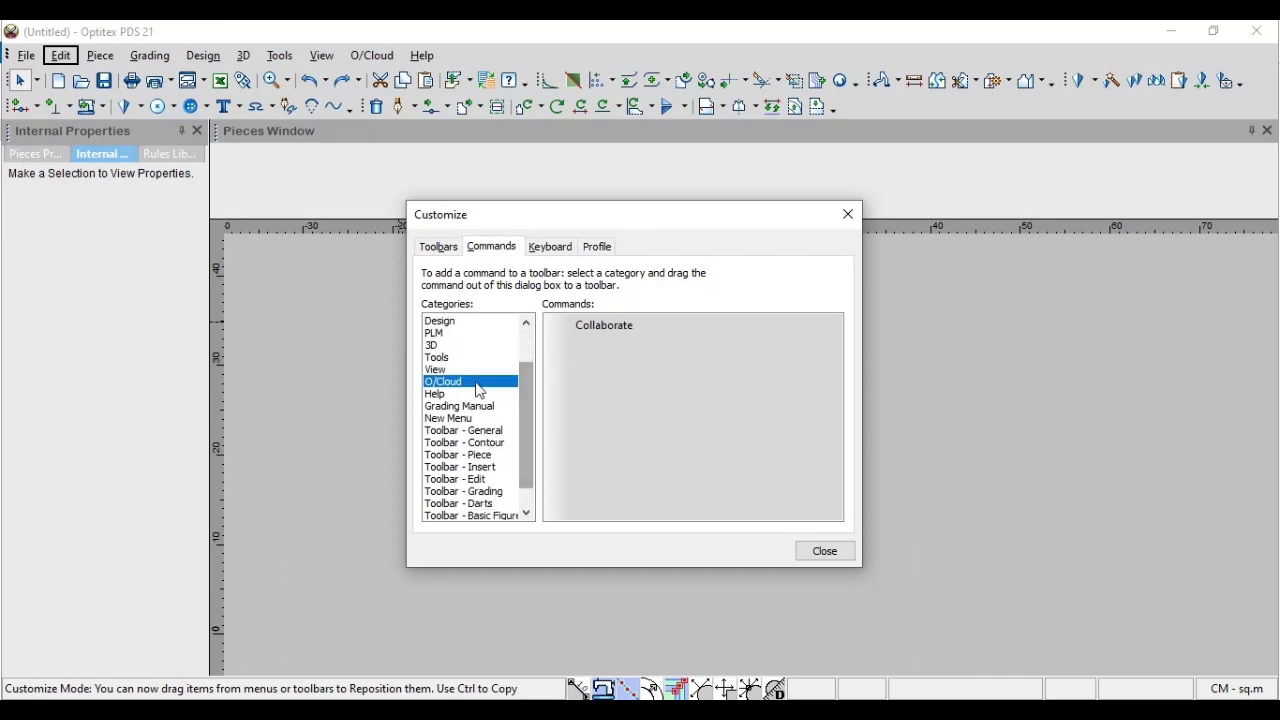
left_click(446, 396)
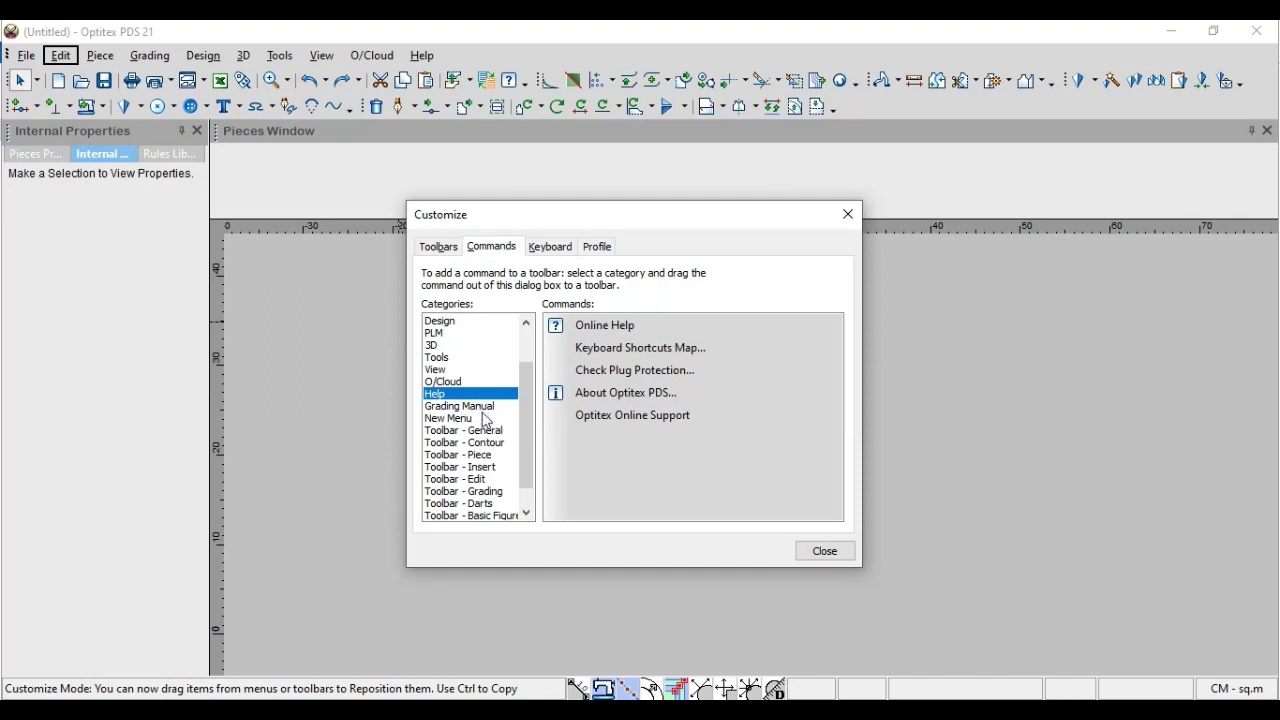
scroll(502, 422, "down", 1)
scroll(510, 413, "up", 2)
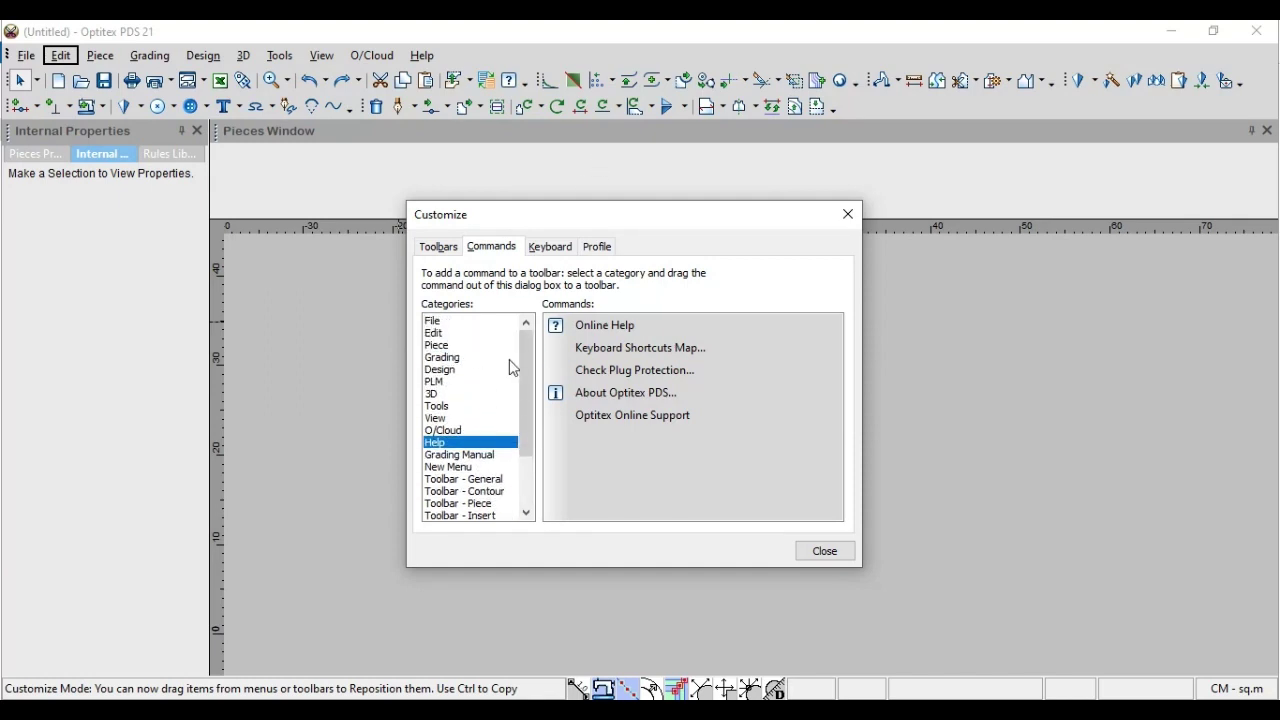
left_click(545, 249)
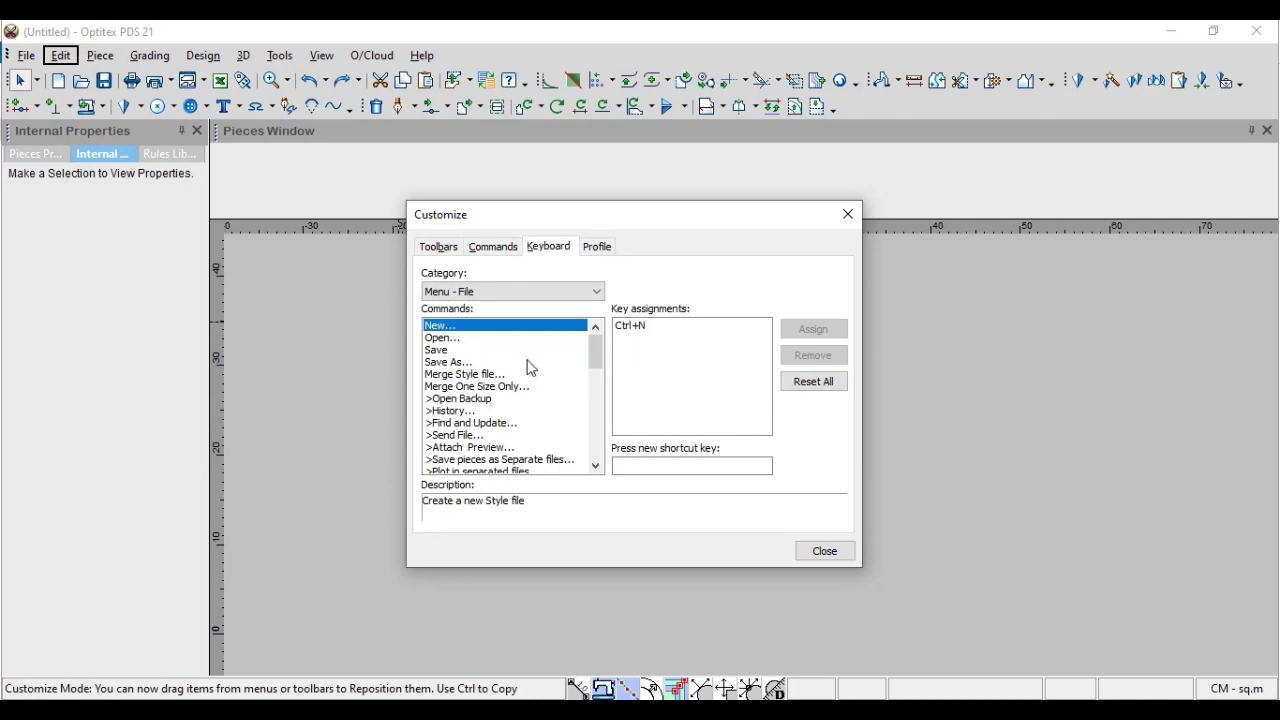
Step: Check the Open shortcut, then the Redo, Cut, Copy and Paste shortcuts under Menu - Edit
left_click(440, 340)
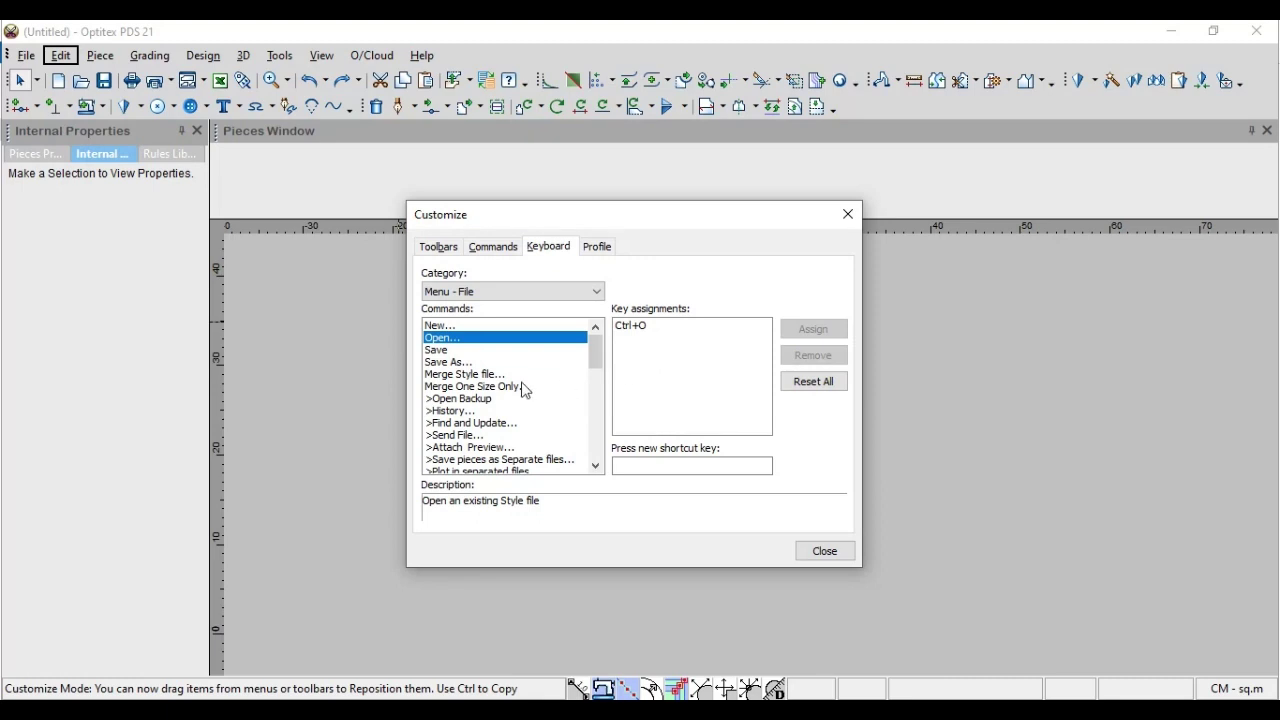
scroll(482, 371, "down", 10)
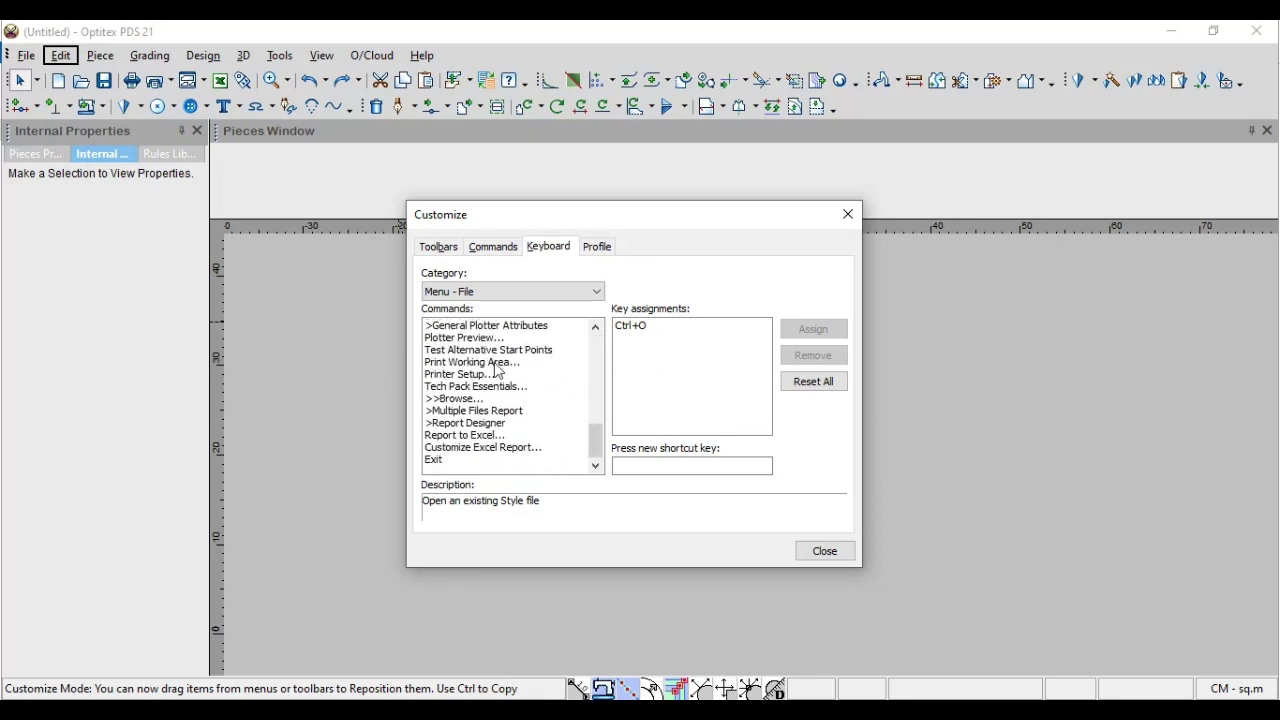
scroll(538, 413, "up", 10)
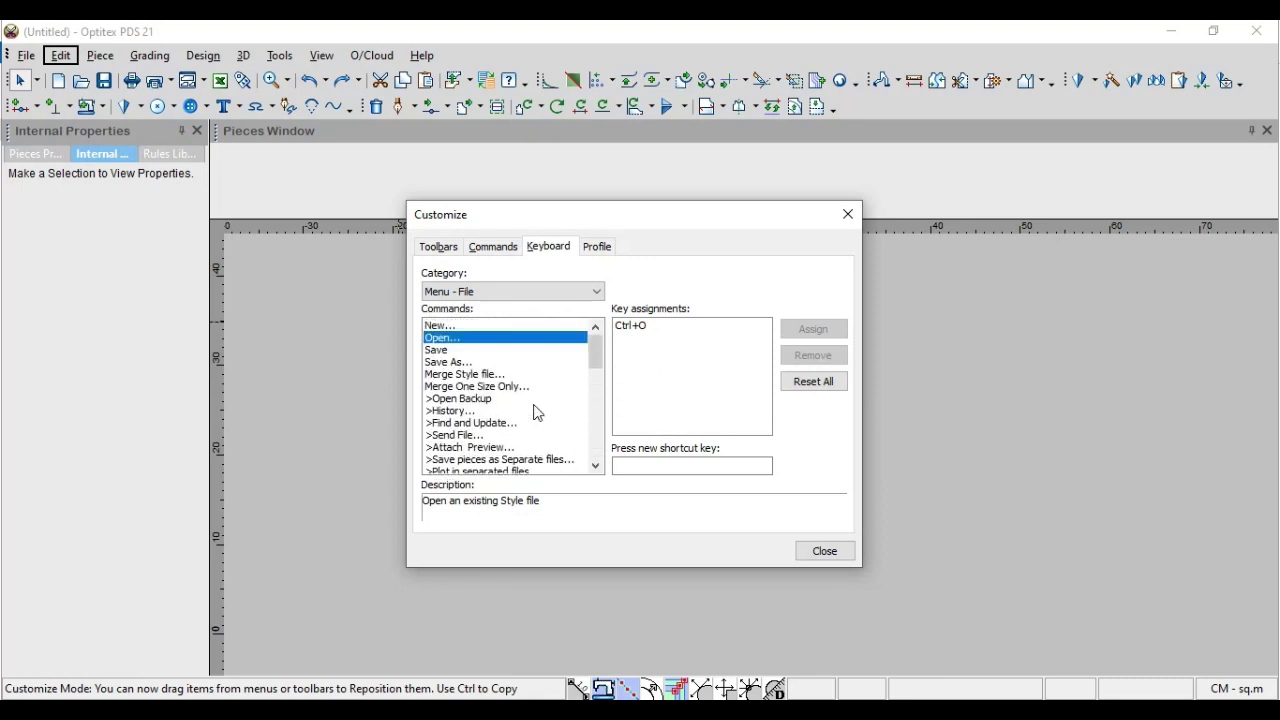
left_click(452, 300)
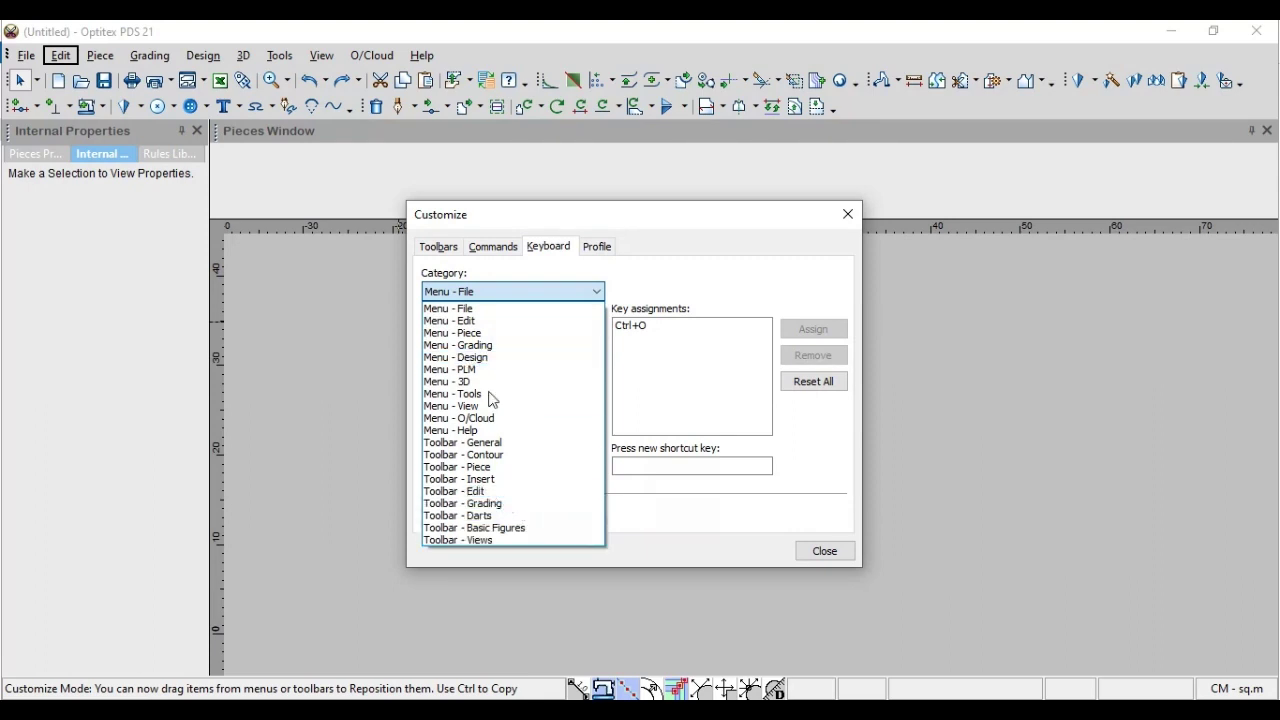
left_click(462, 322)
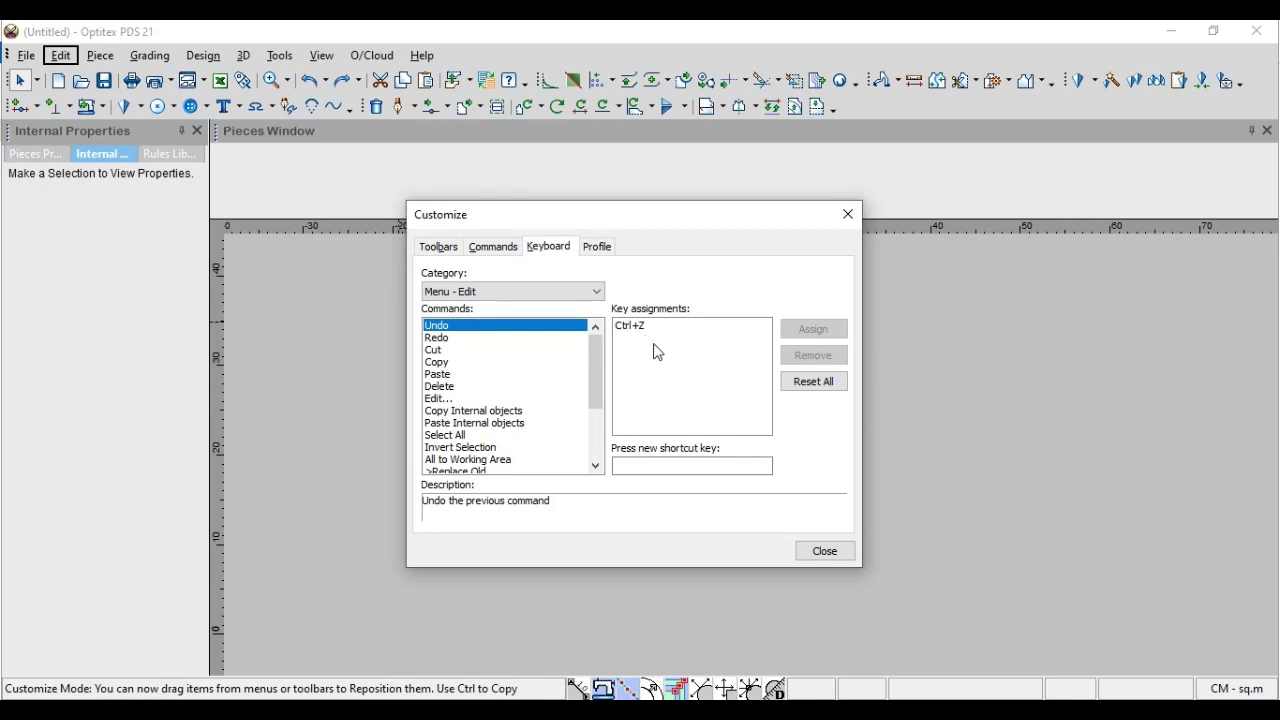
left_click(437, 341)
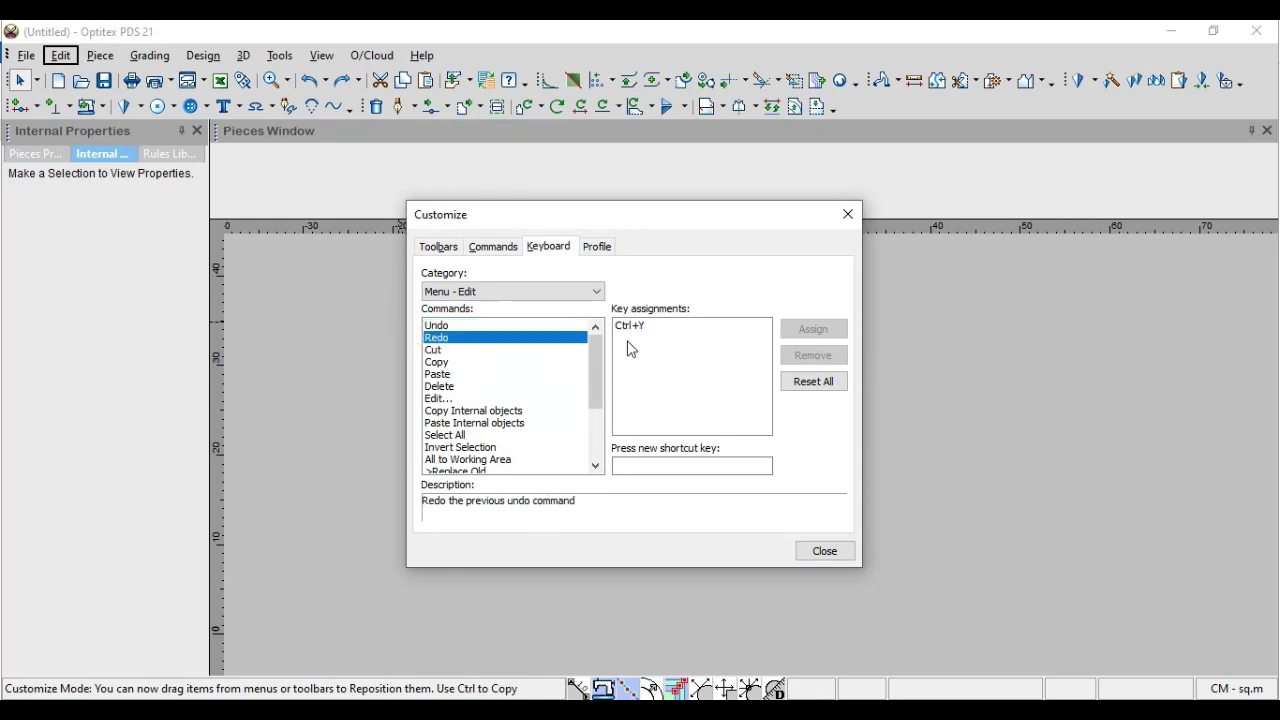
left_click(438, 351)
left_click(442, 363)
left_click(446, 376)
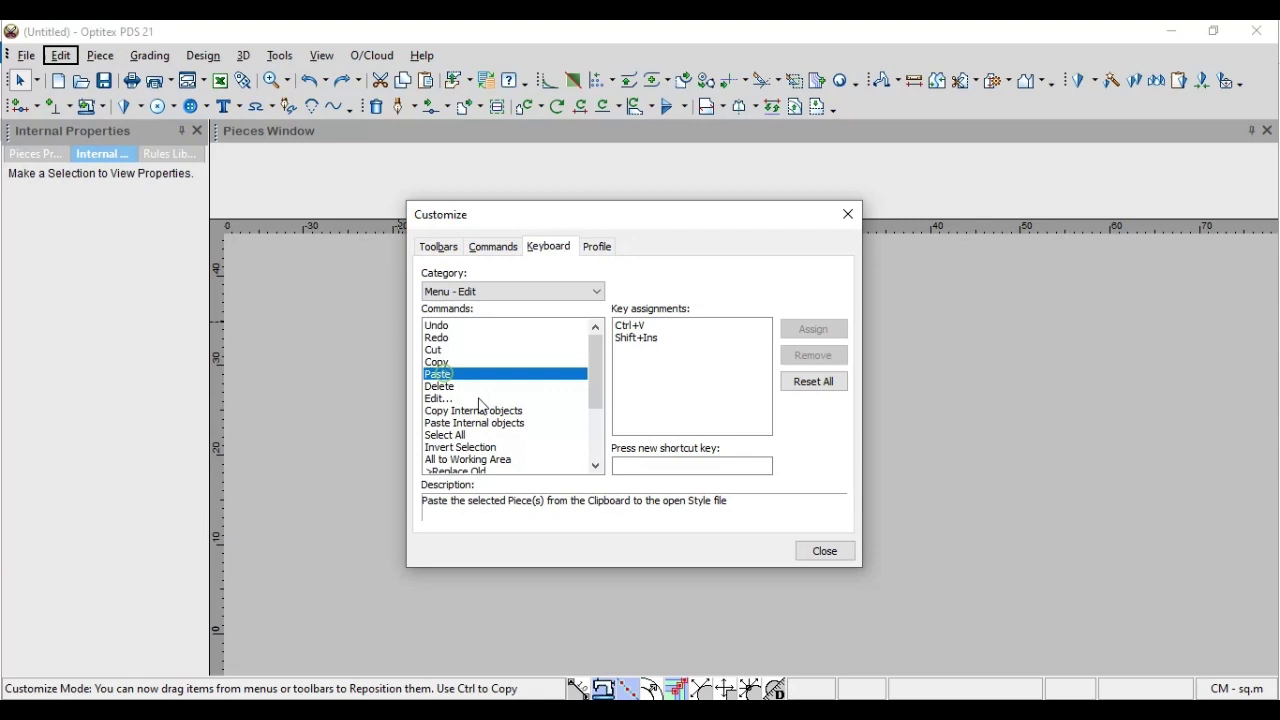
scroll(517, 397, "down", 3)
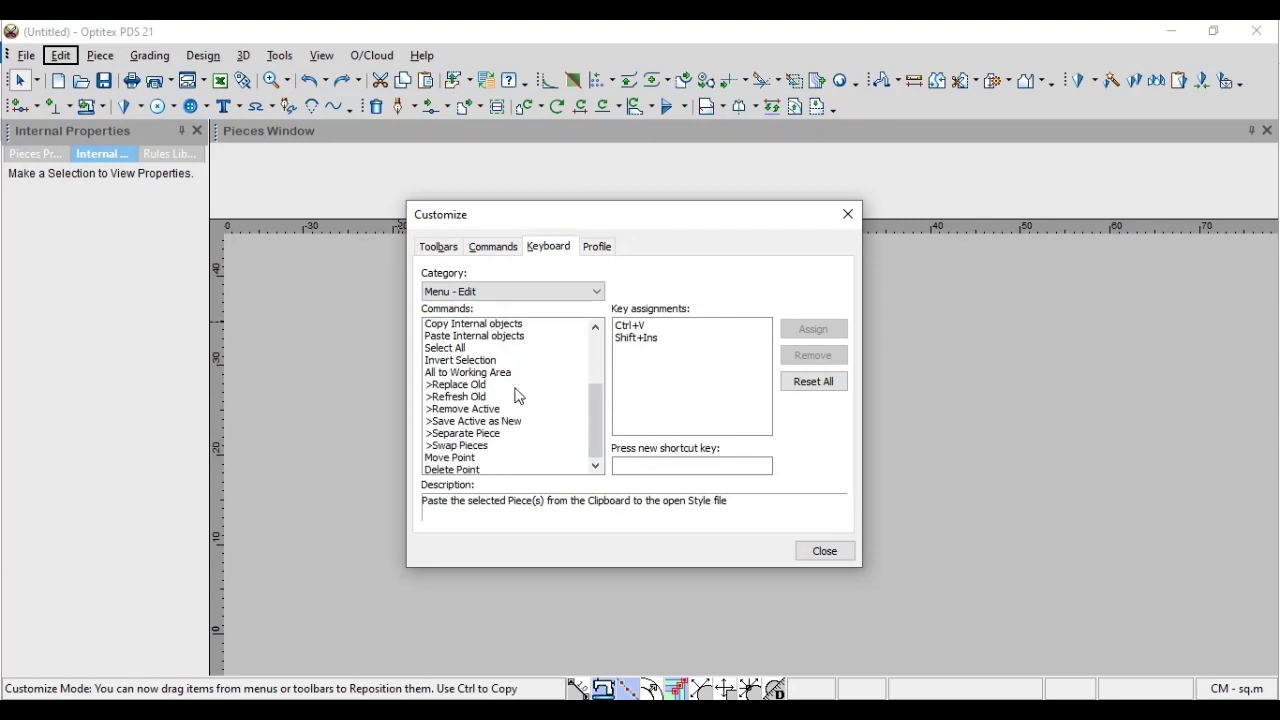
Step: Review the Menu - Grading stack commands and ready Stack Point for a new shortcut key
left_click(463, 291)
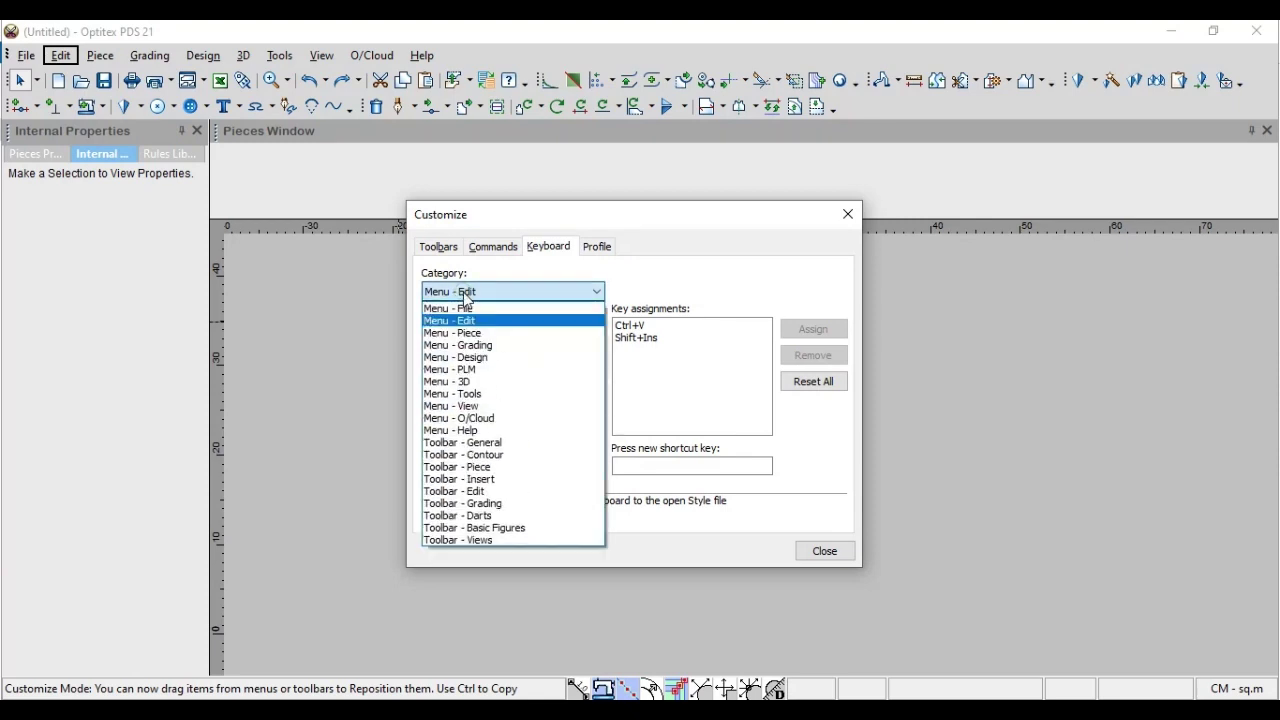
left_click(484, 345)
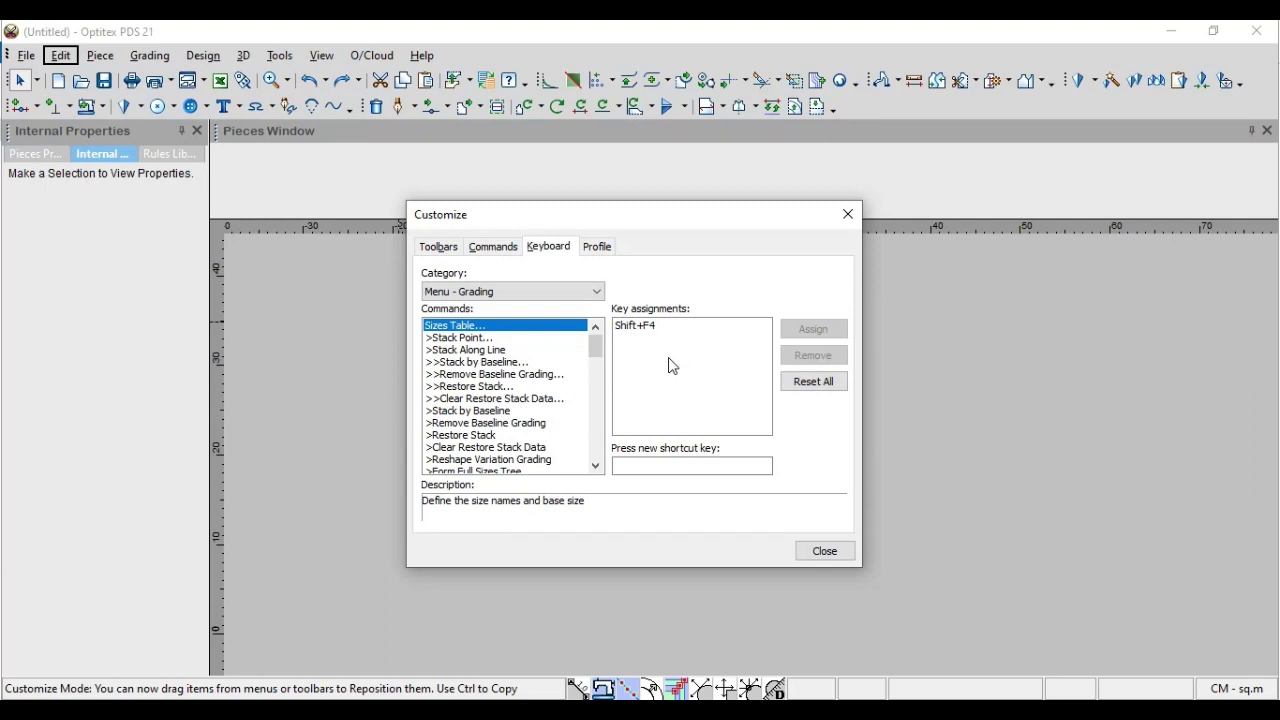
left_click(488, 339)
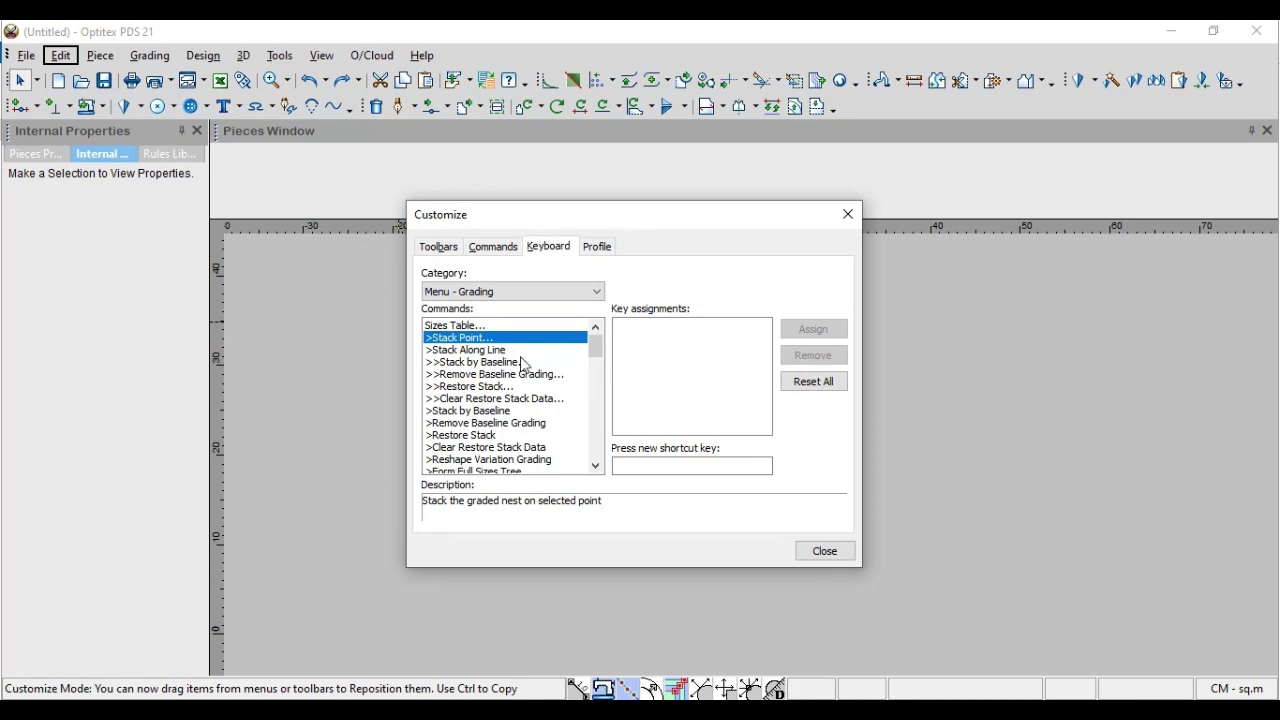
left_click(482, 351)
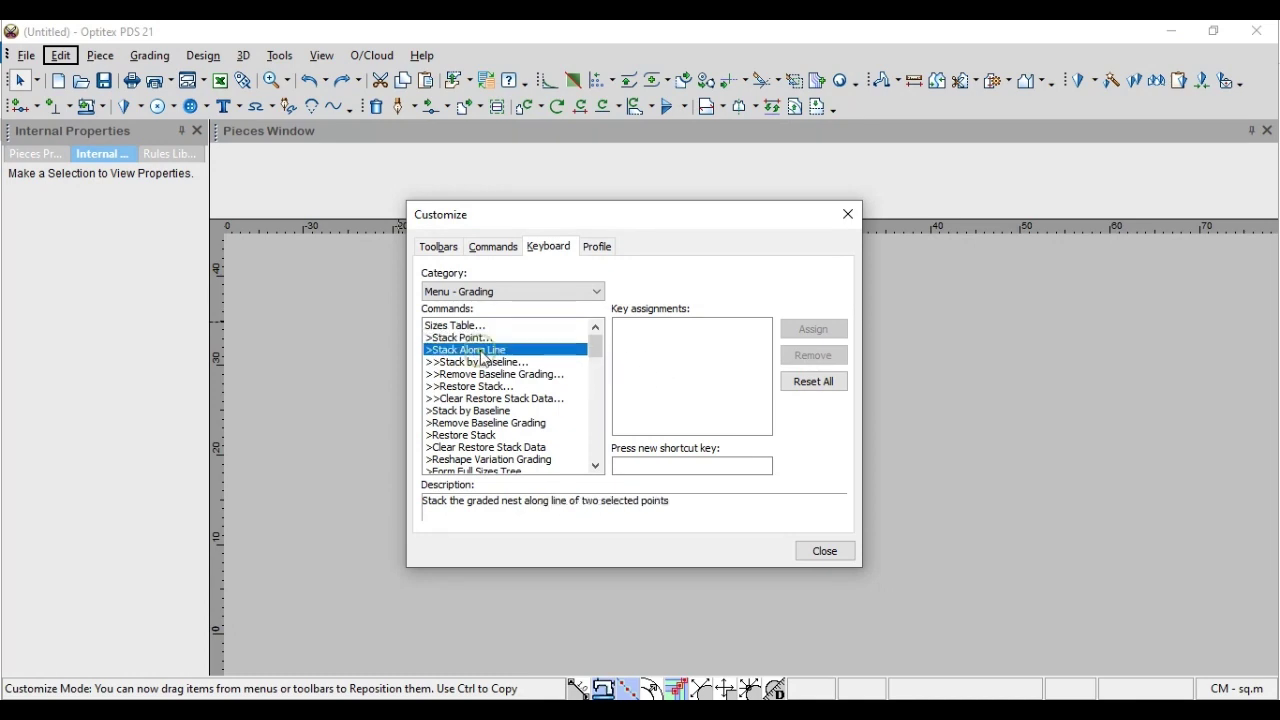
left_click(437, 339)
left_click(468, 351)
left_click(479, 363)
left_click(486, 375)
left_click(488, 350)
left_click(656, 466)
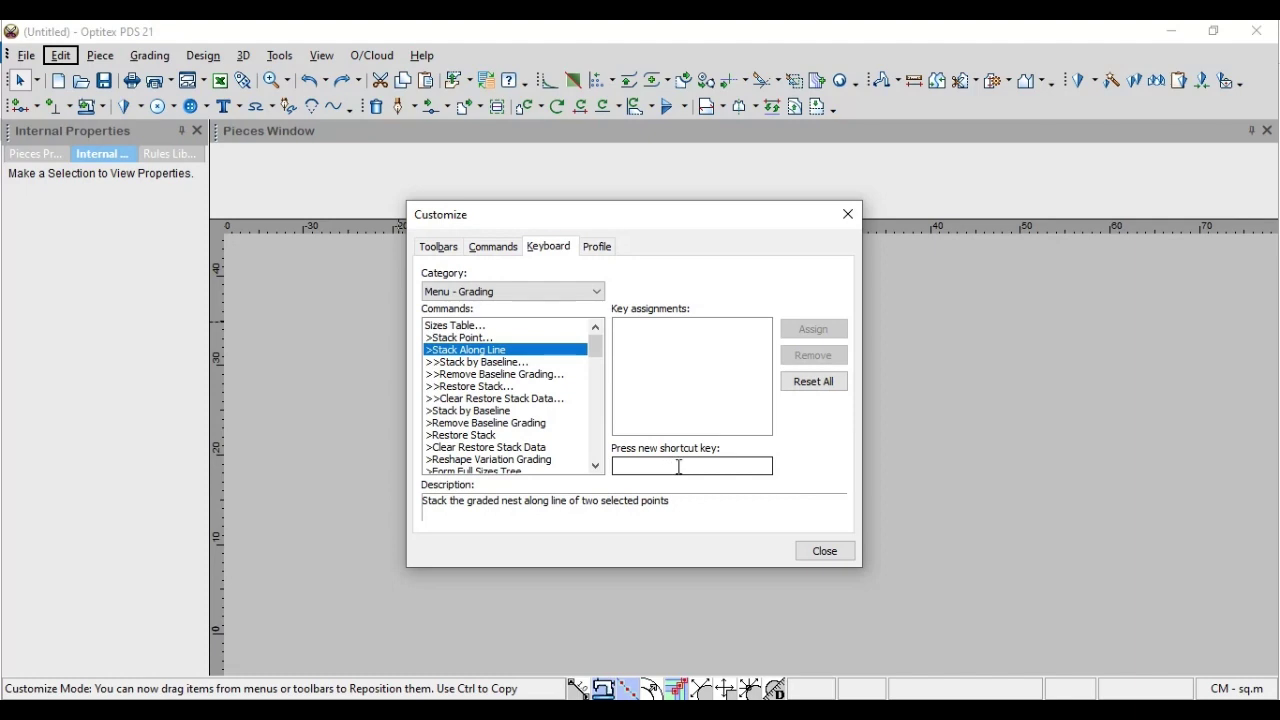
left_click(457, 339)
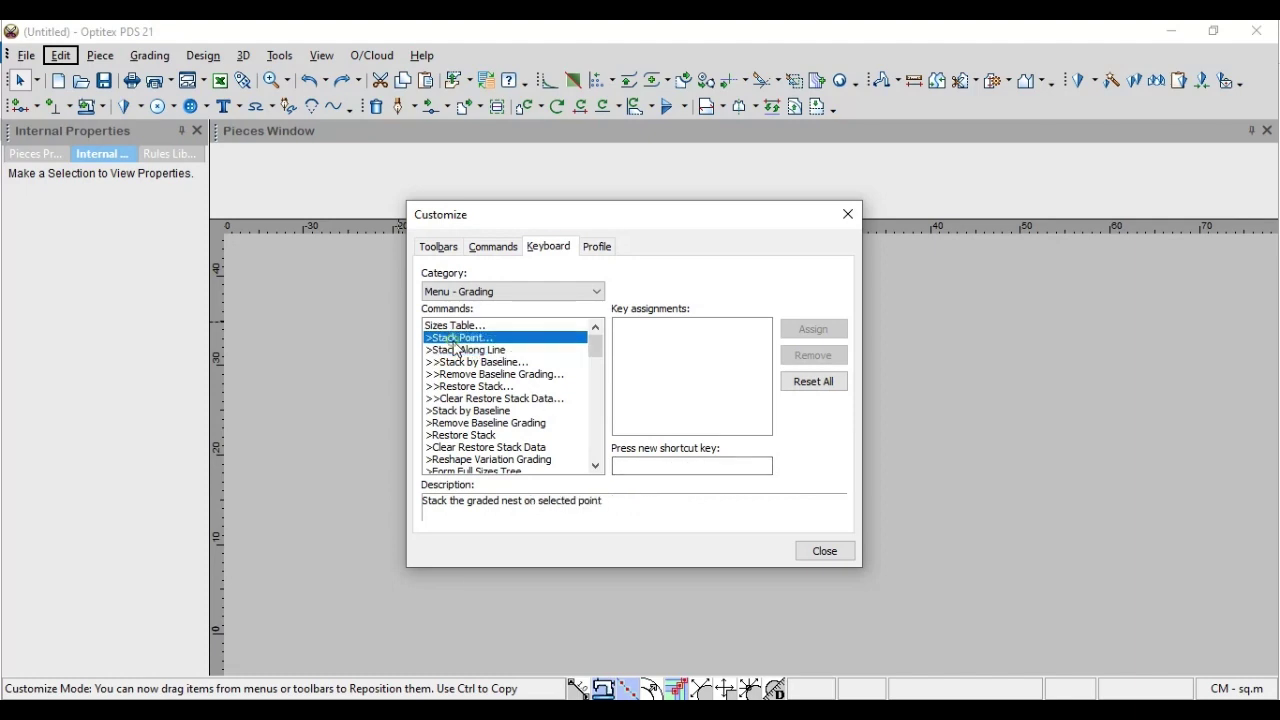
left_click(666, 468)
Step: Try W, Shift+L, Shift+W, Ctrl+C and Shift+C, Shift+W as Stack Point shortcuts, clearing each
key("w")
key("BackSpace")
key("shift+l")
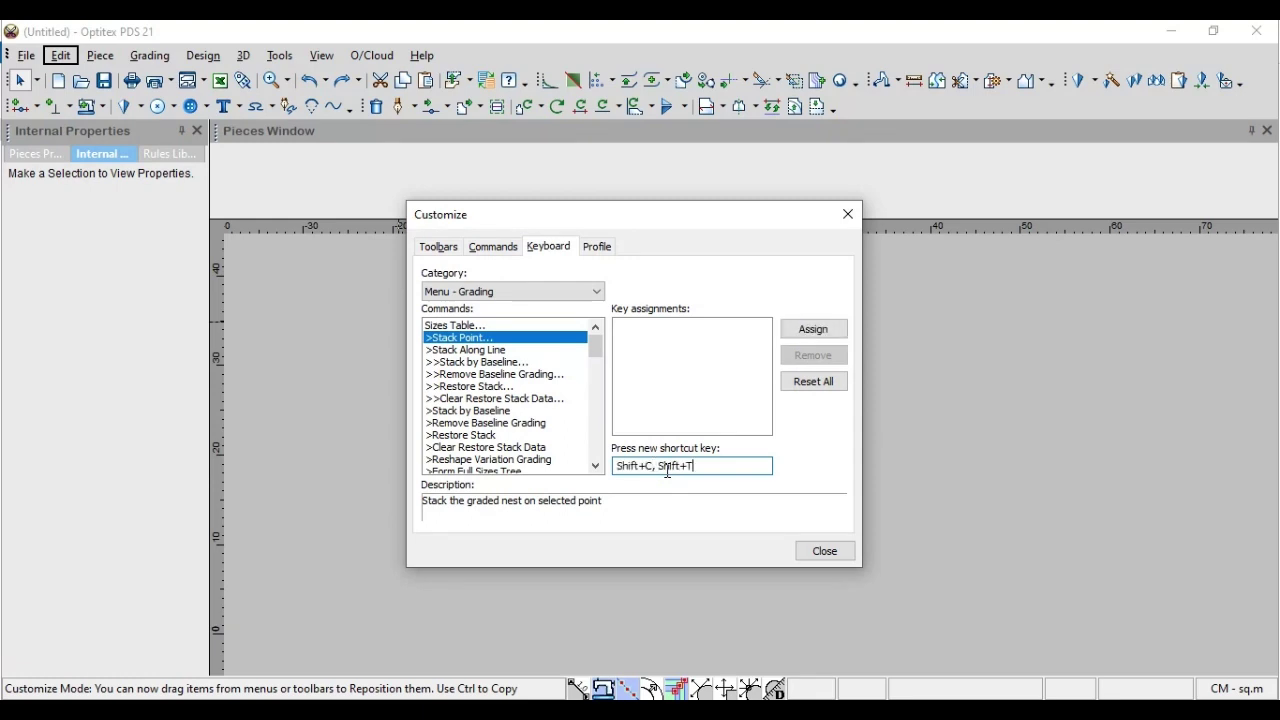
key("shift+w")
key("shift+w")
key("BackSpace")
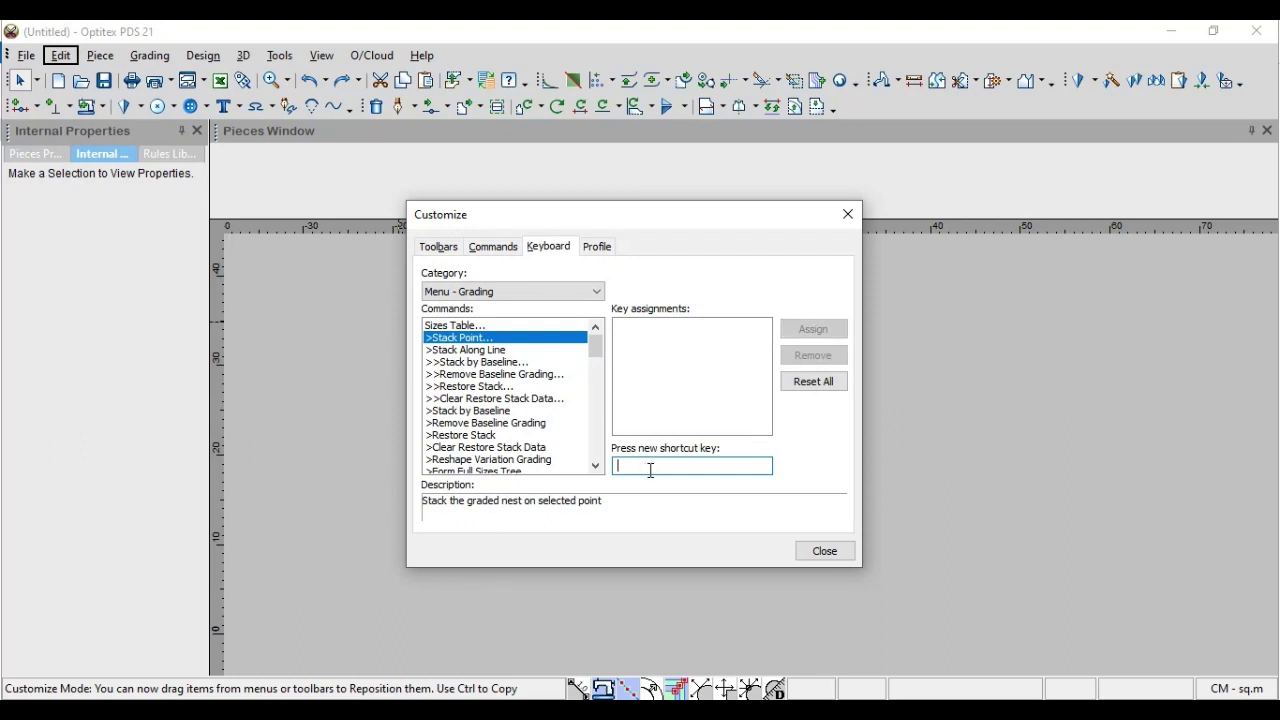
key("ctrl+c")
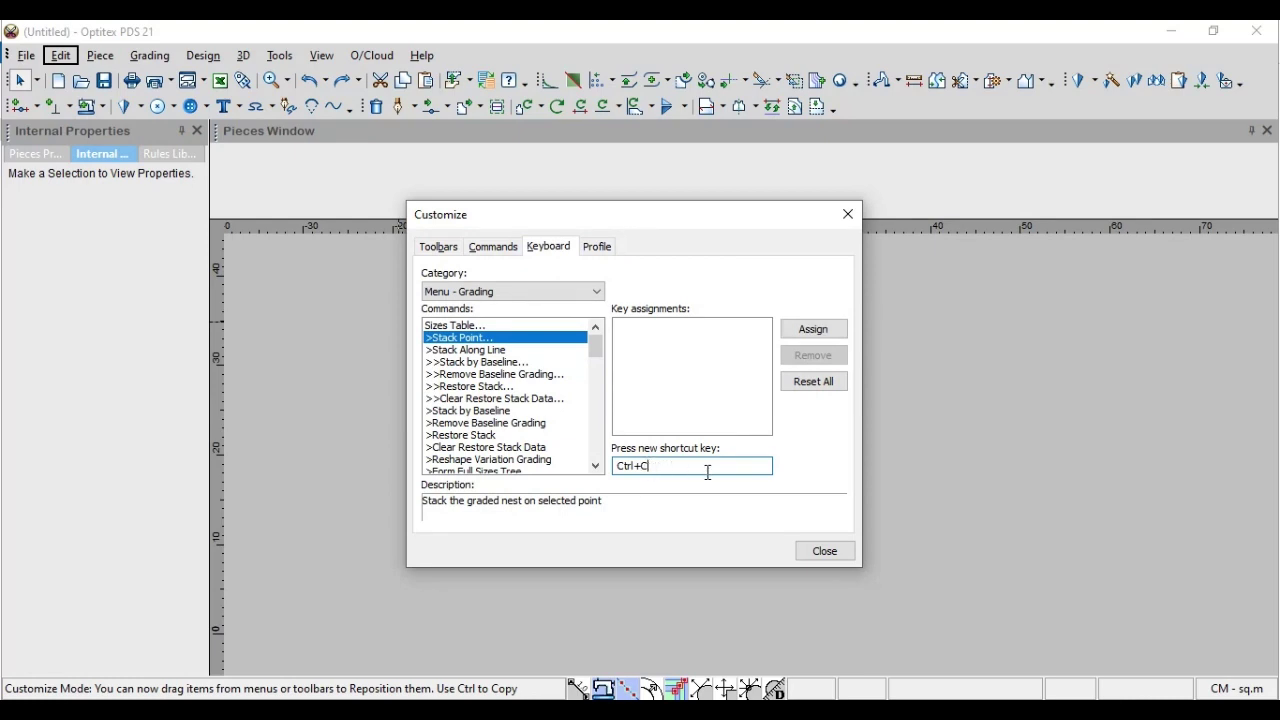
key("BackSpace")
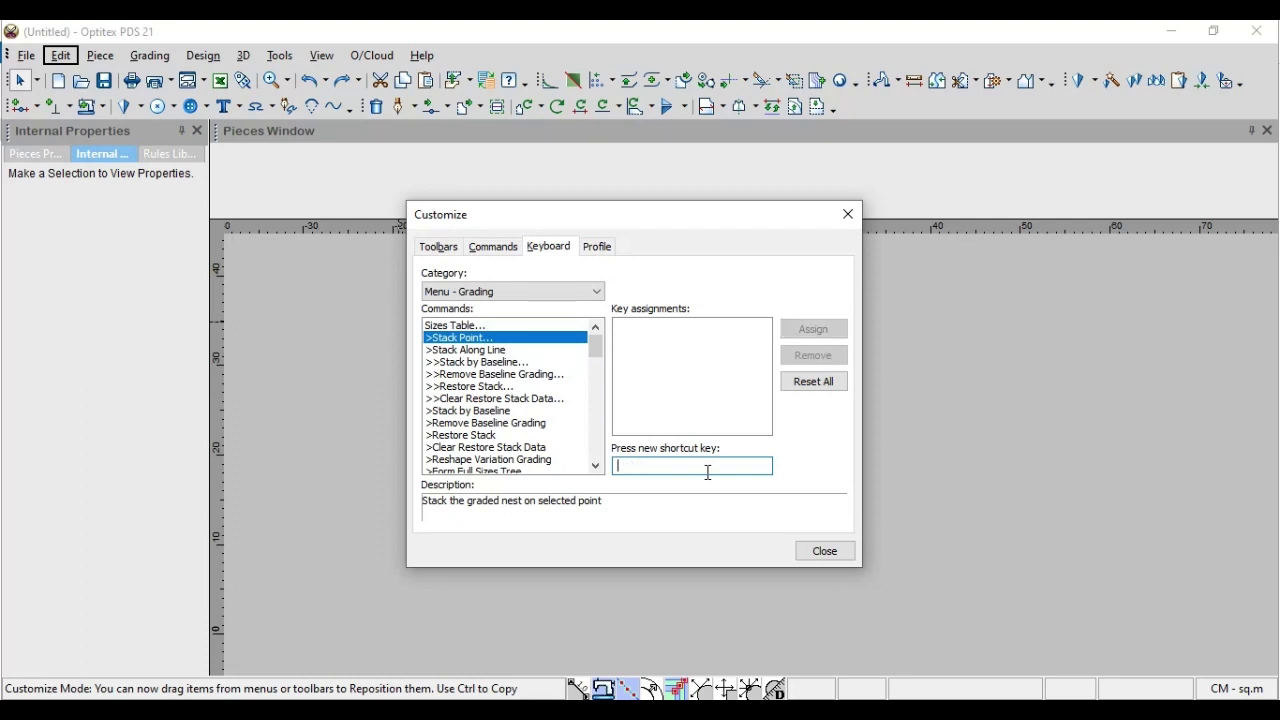
key("shift+c")
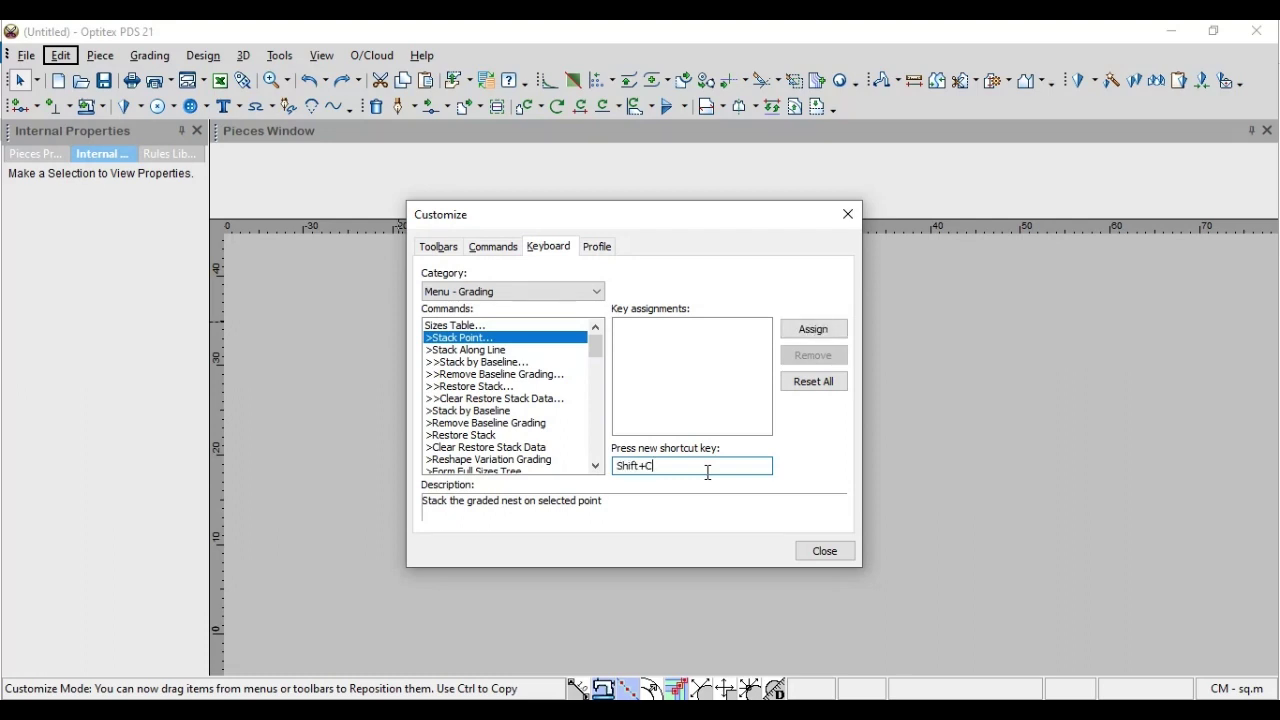
key("shift+w")
left_click(666, 478)
left_click(662, 467)
key("BackSpace")
key("BackSpace")
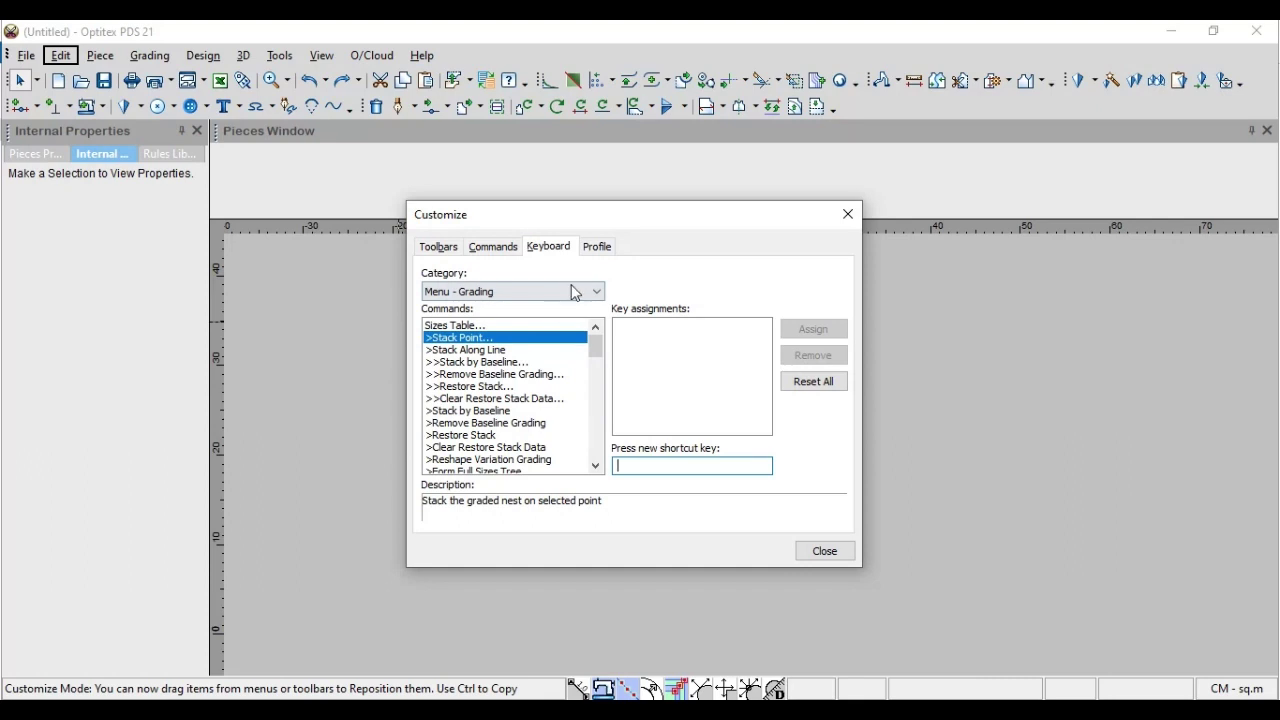
Step: Look over the Profile, Keyboard and Commands tabs, then close the Customize dialog
left_click(597, 248)
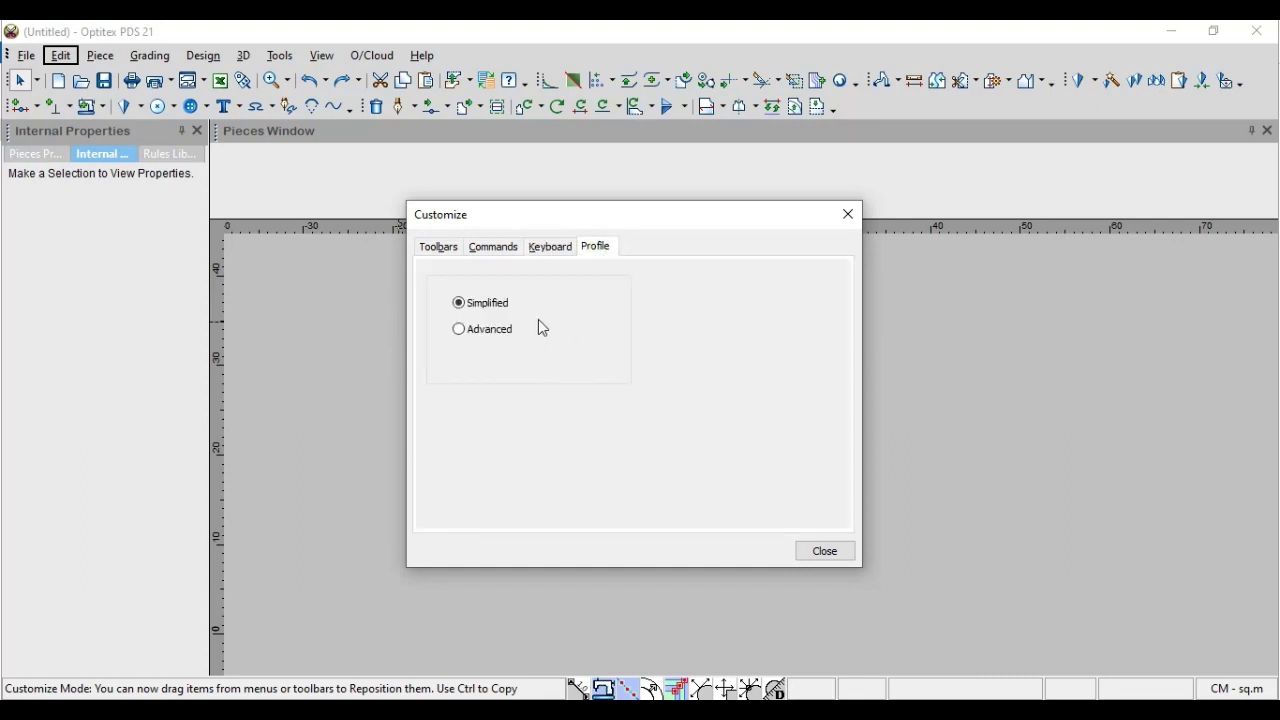
left_click(550, 249)
left_click(494, 248)
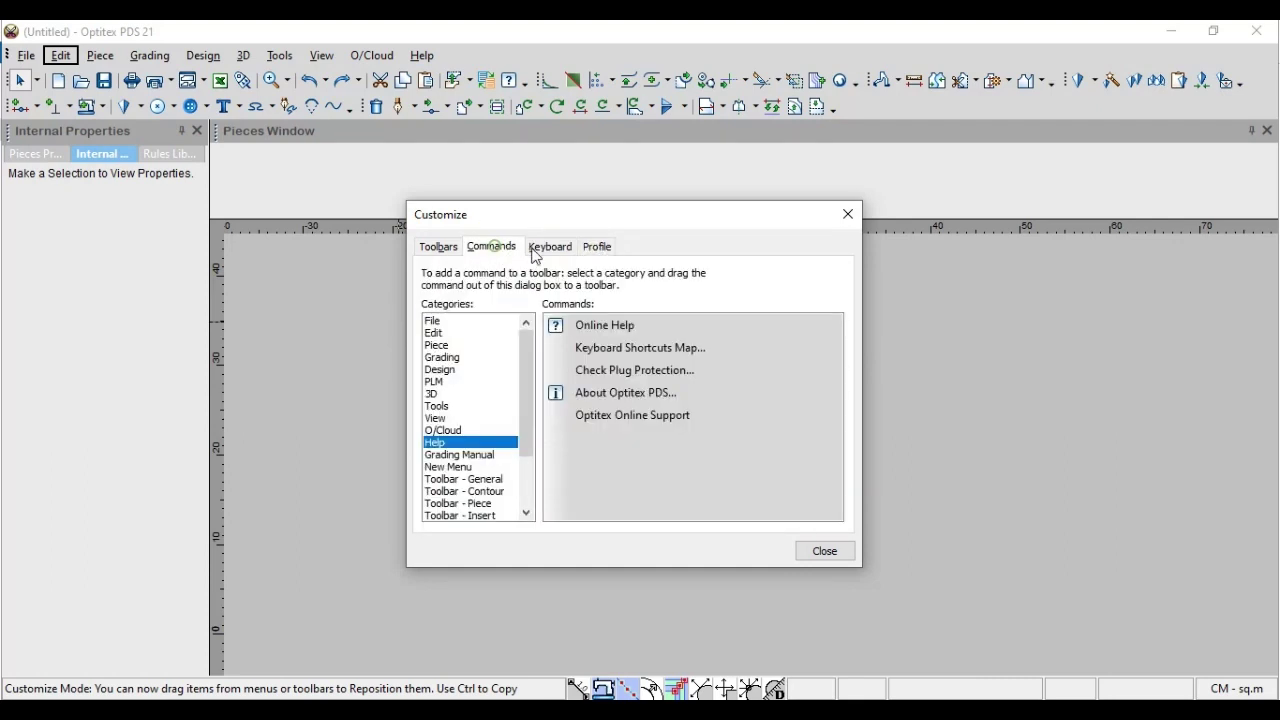
left_click(825, 551)
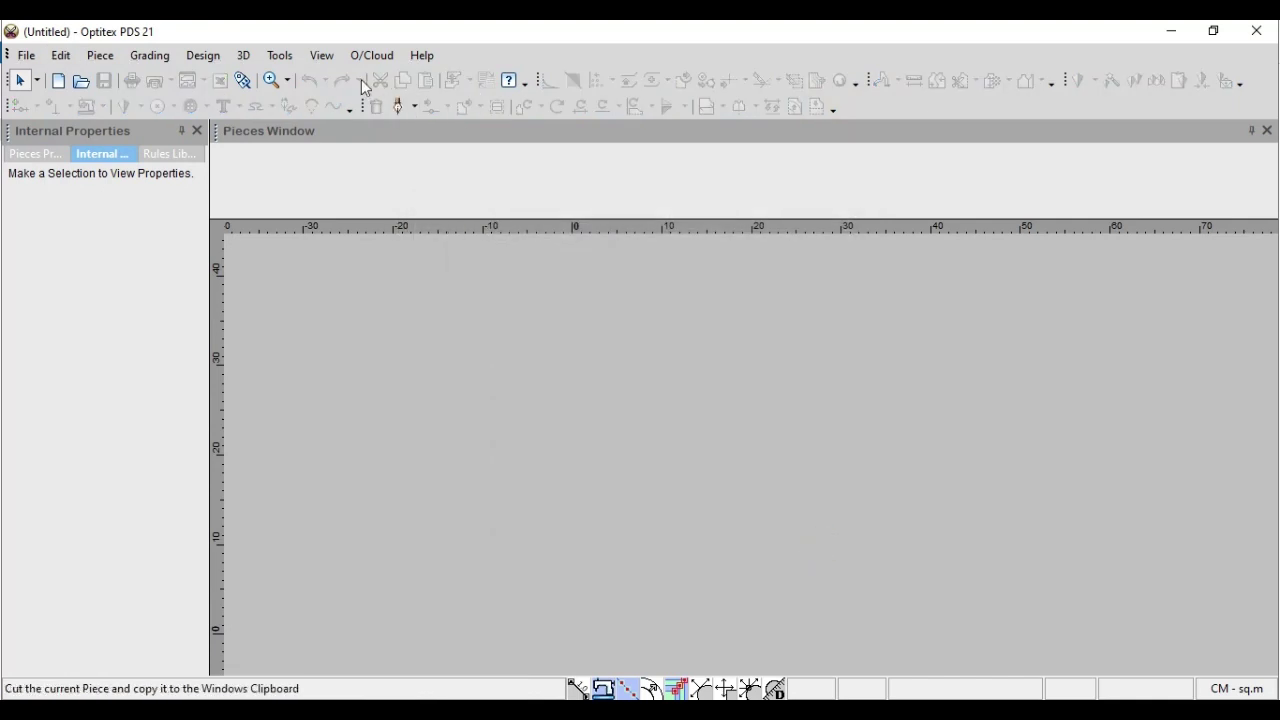
left_click(282, 56)
mouse_move(304, 98)
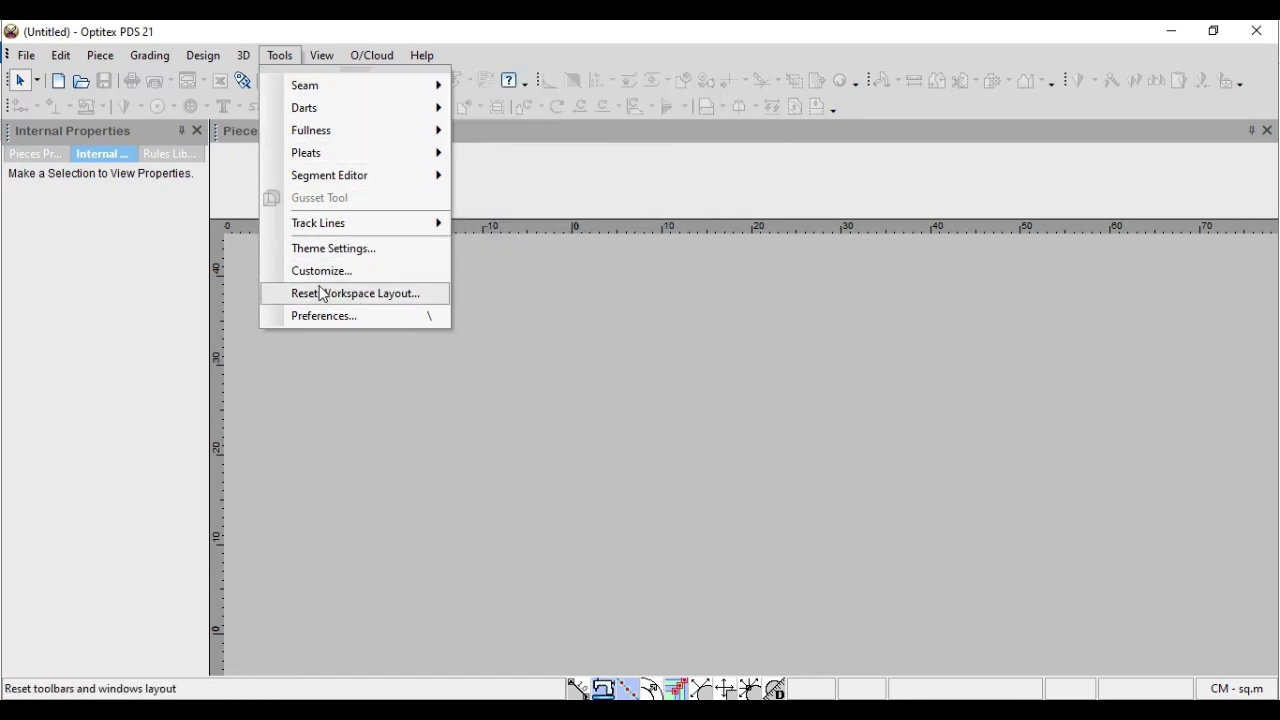
left_click(330, 270)
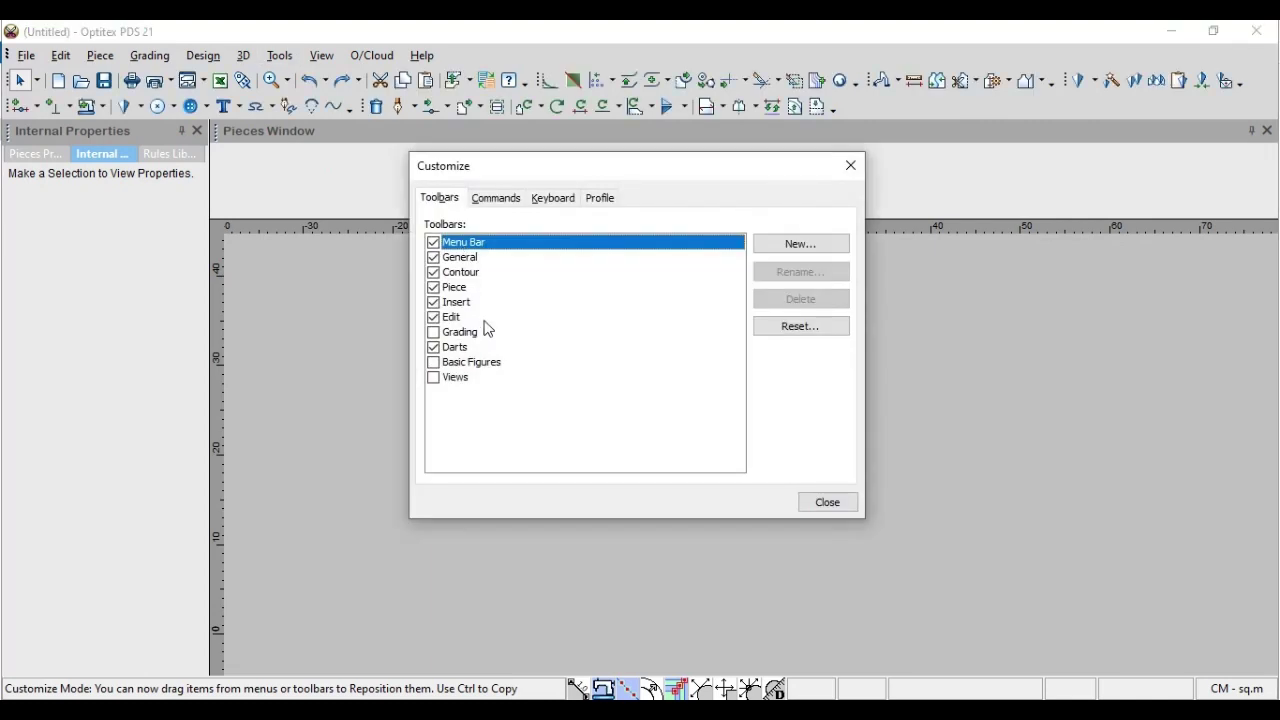
left_click(851, 166)
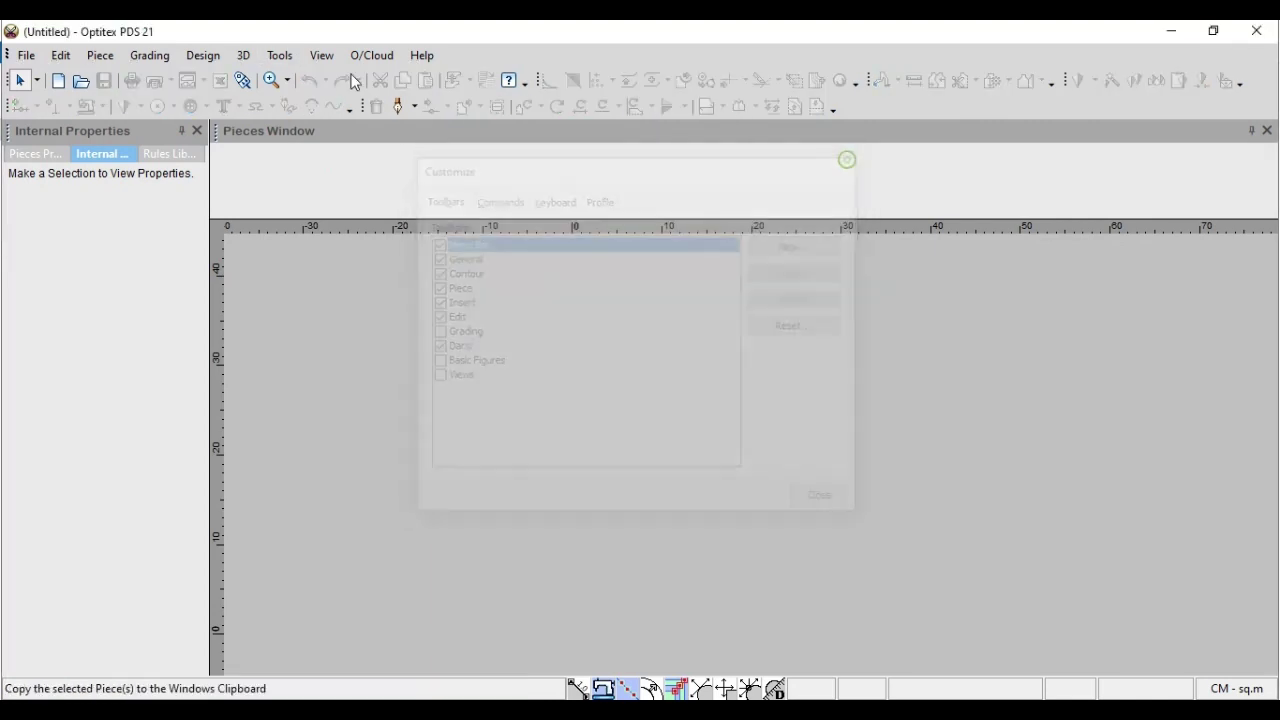
Step: Start Tools > Reset Workspace Layout and cancel the reset prompt
left_click(280, 55)
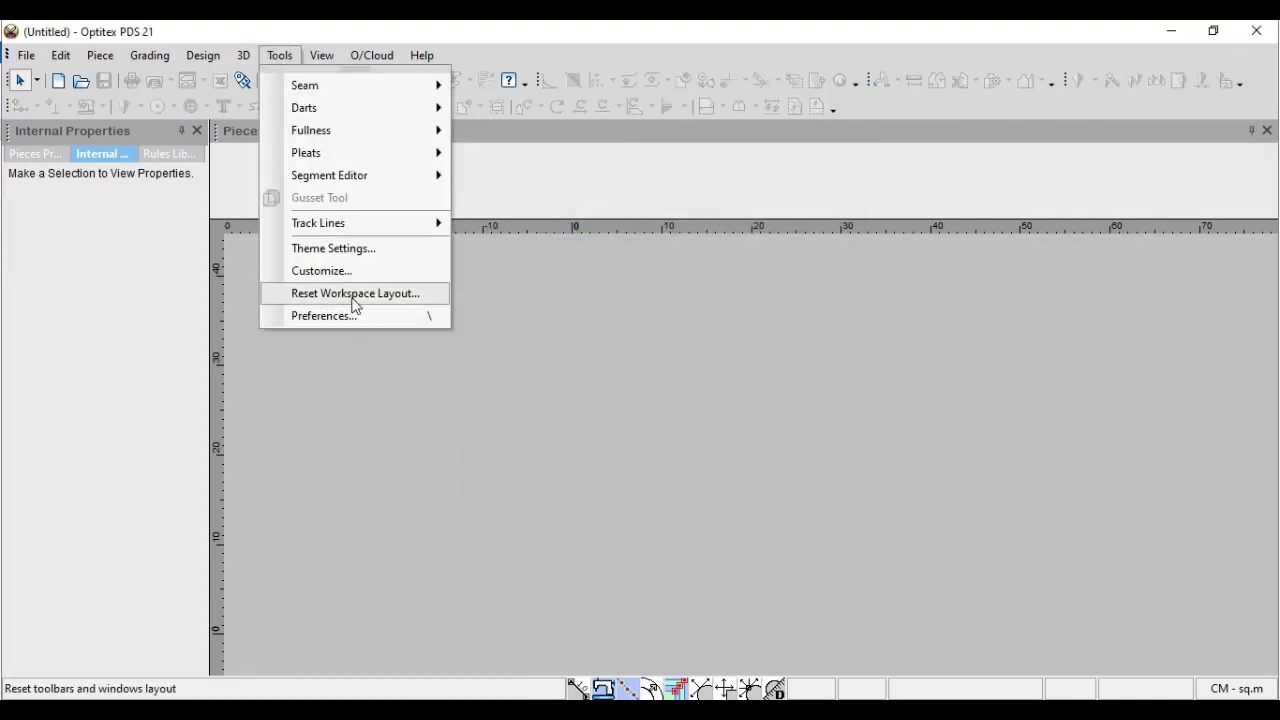
left_click(303, 296)
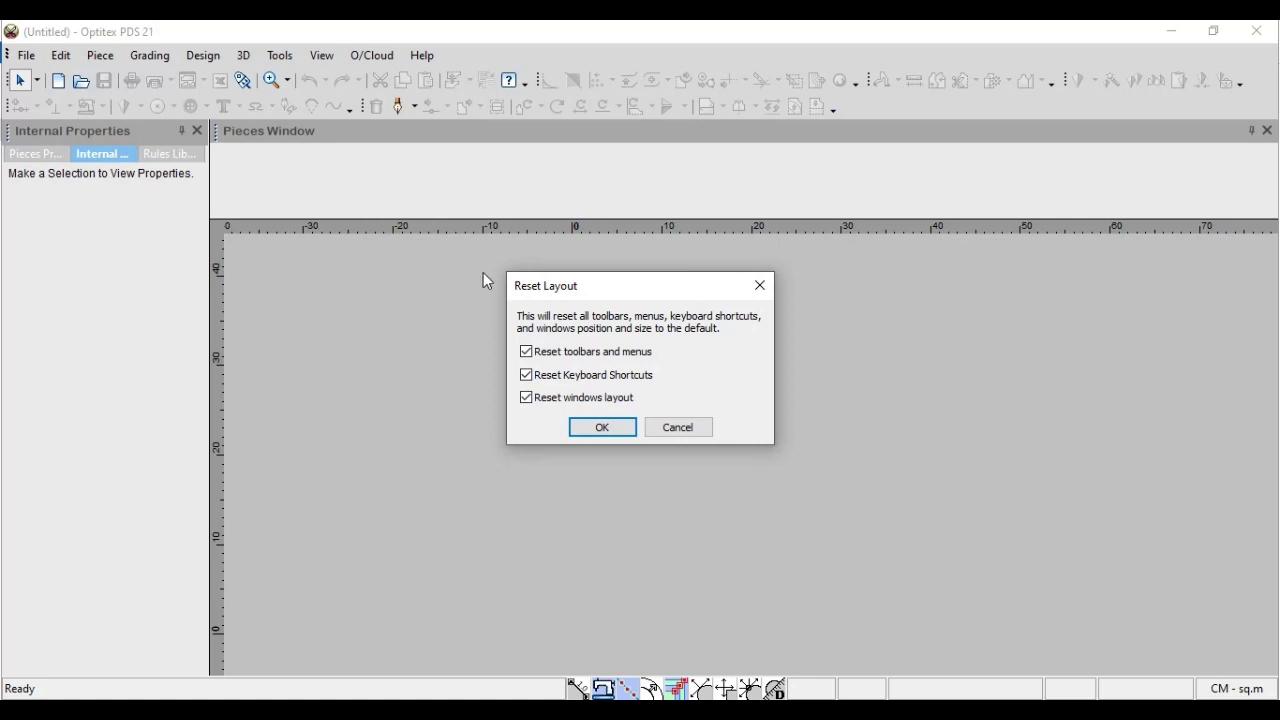
left_click(676, 430)
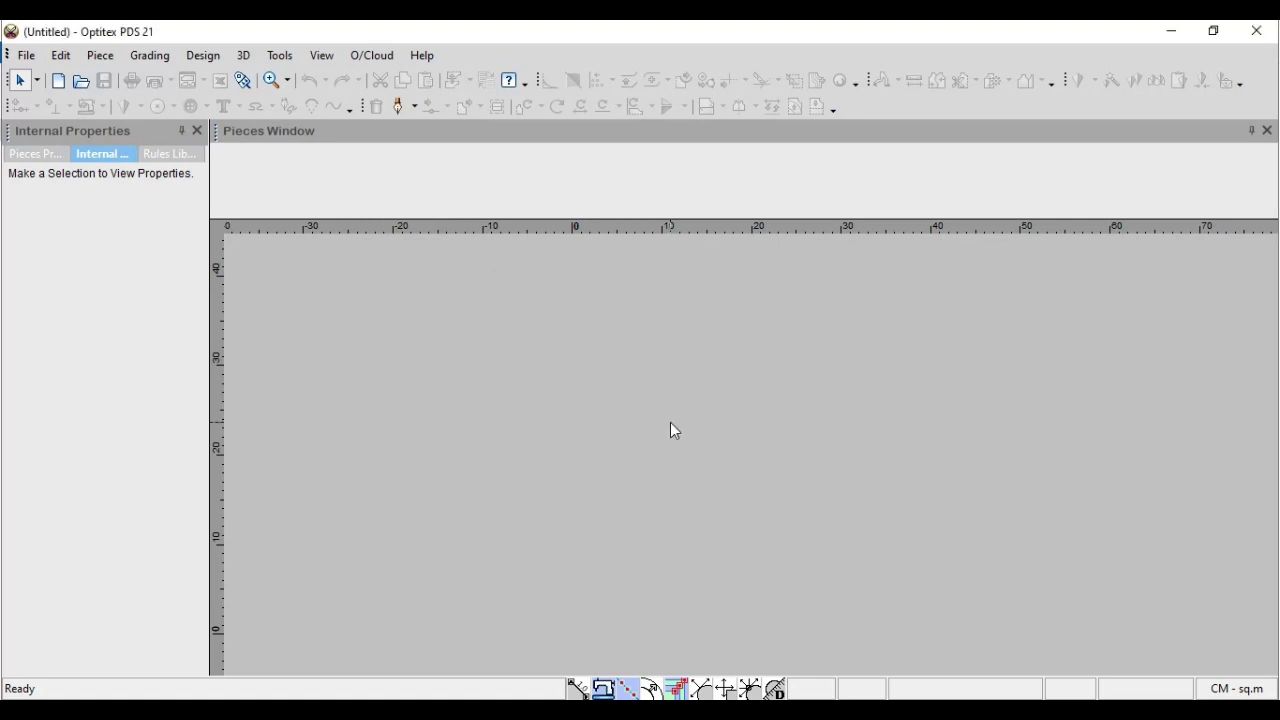
left_click(699, 430)
Step: Inspect the Preferences' Main and Plot and Cut groups, cancel unchanged, and bring up the Design menu
left_click(280, 56)
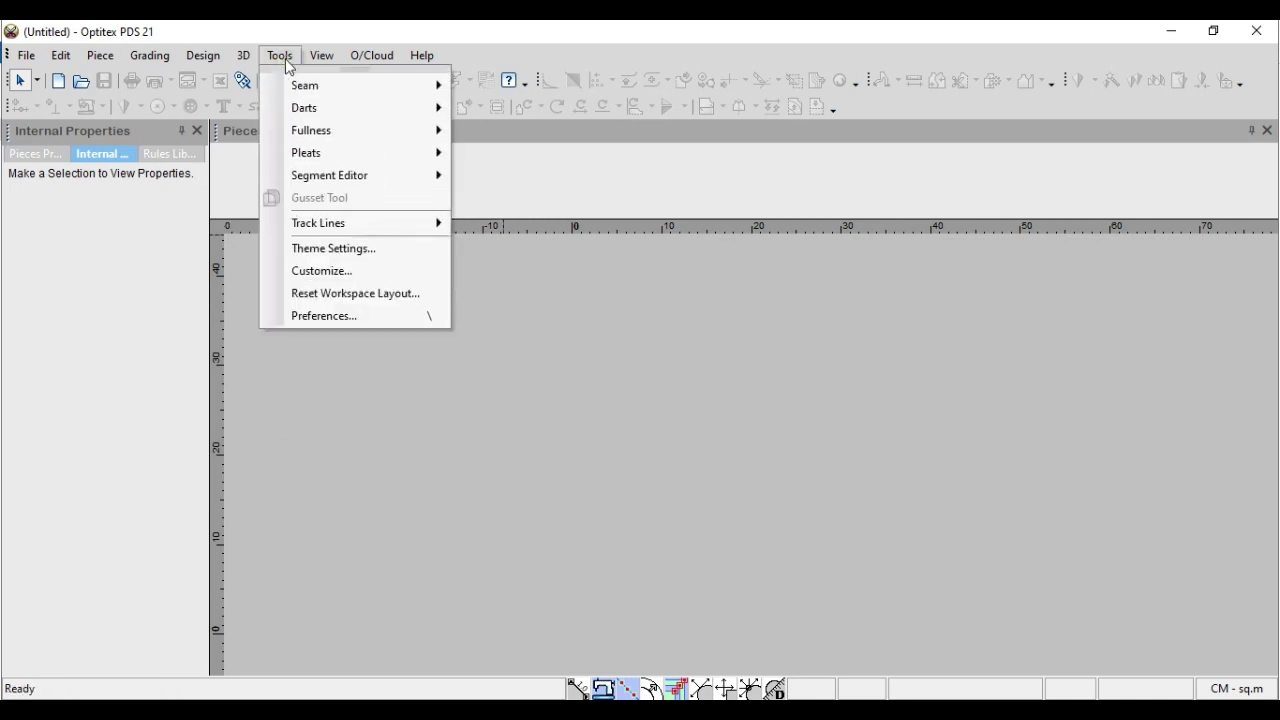
left_click(327, 315)
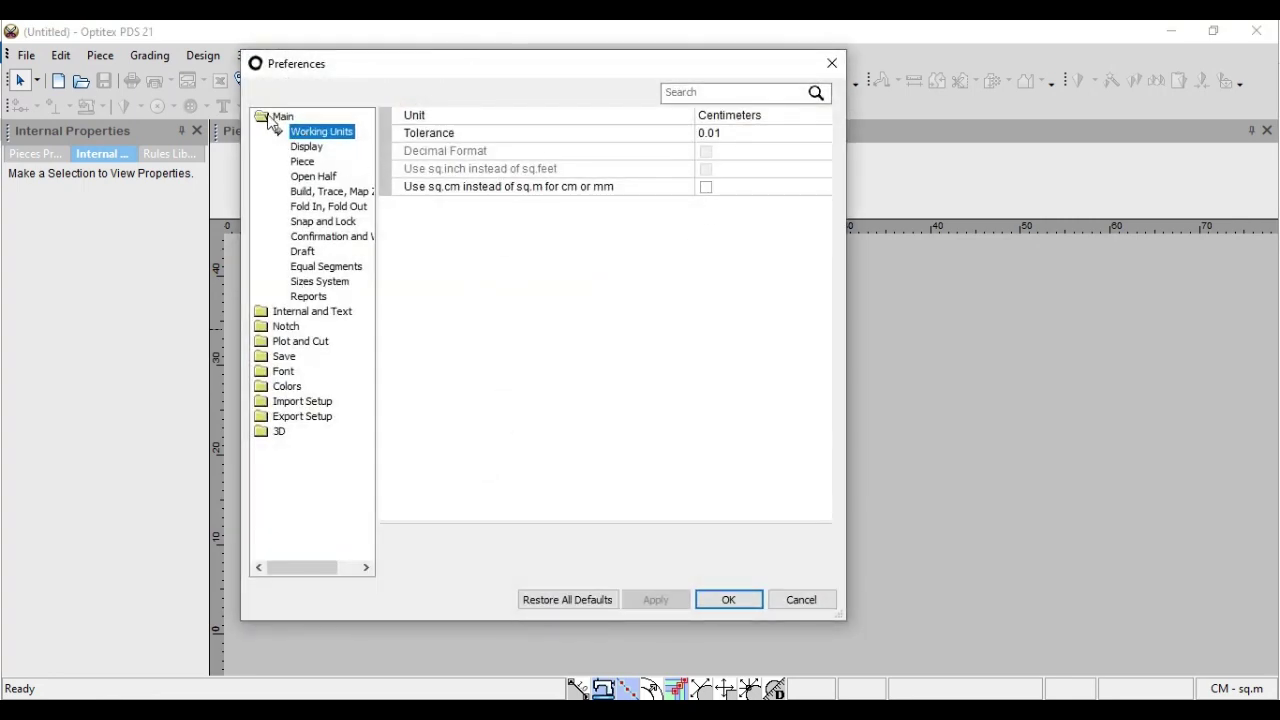
double_click(274, 118)
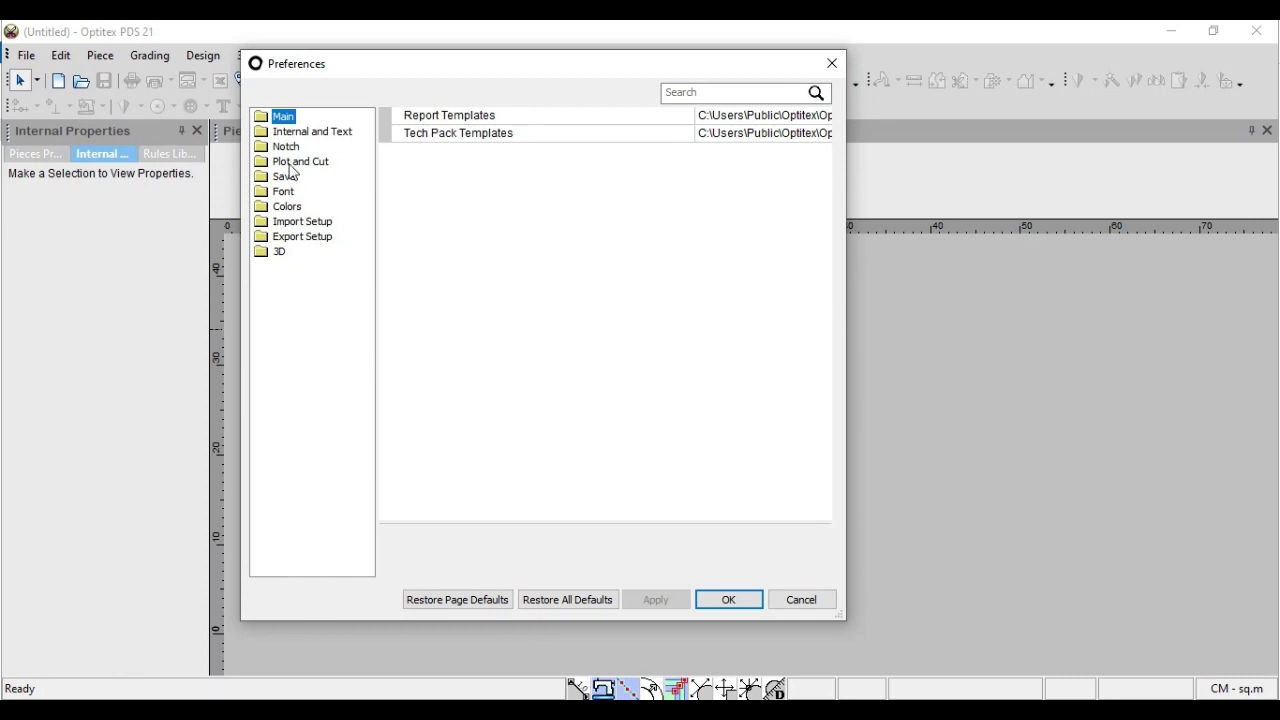
left_click(292, 163)
left_click(805, 604)
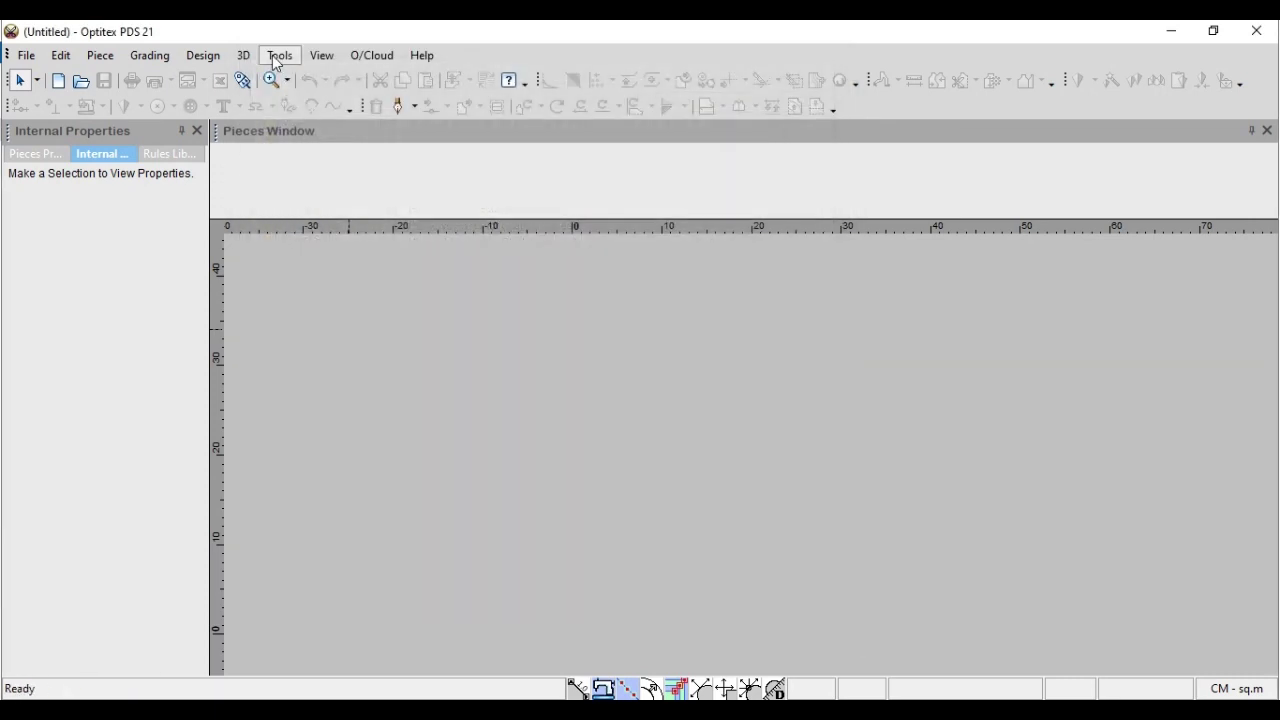
left_click(201, 55)
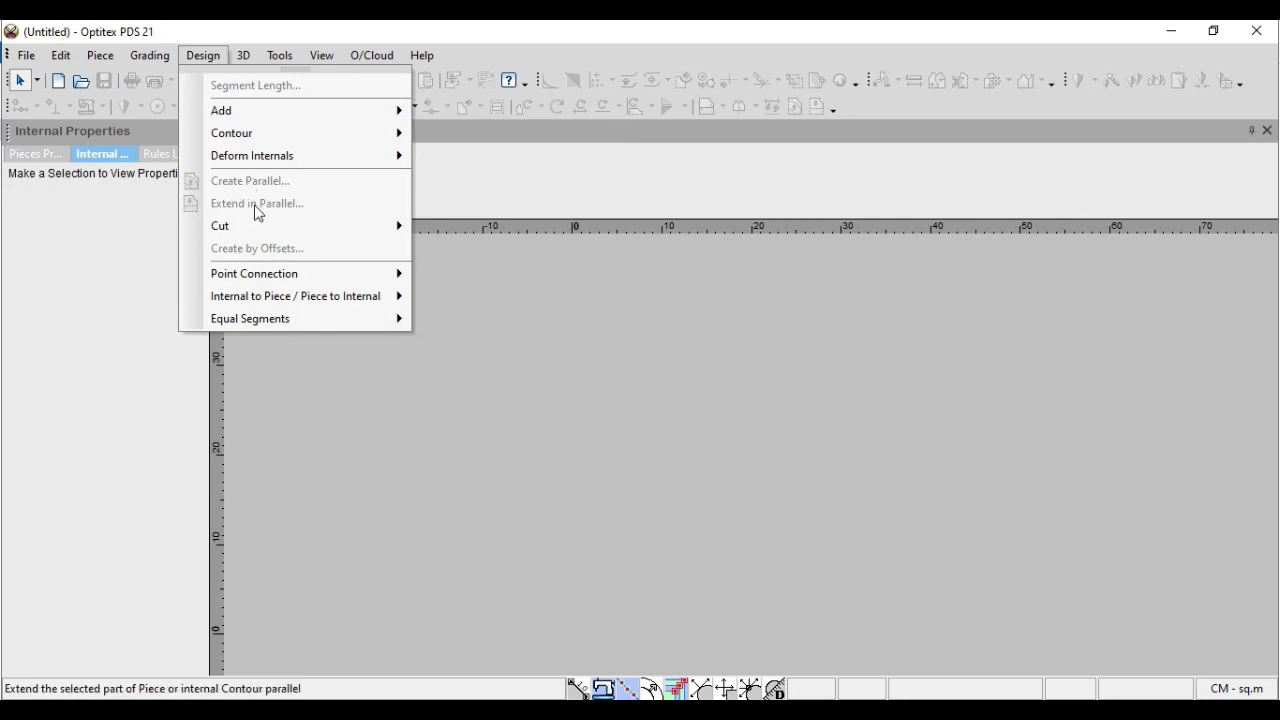
Step: Browse the Design menu's Point Connection submenu, then move over to the Grading menu
mouse_move(272, 303)
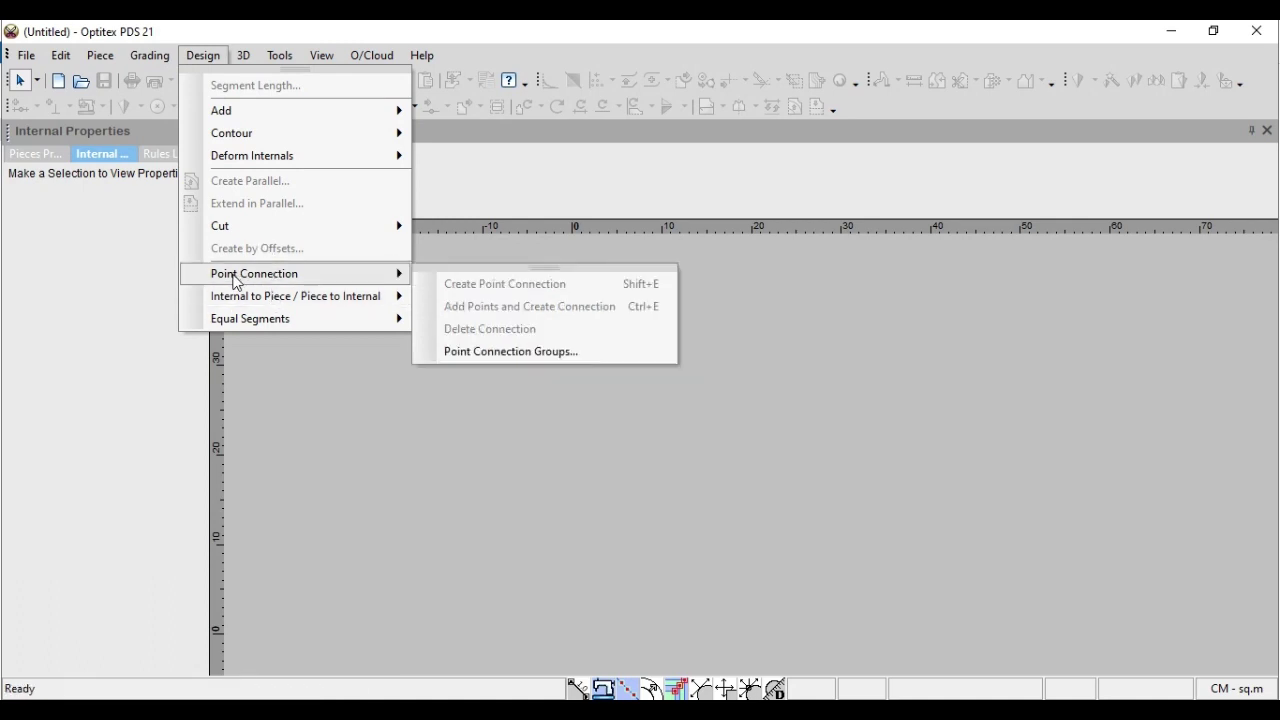
mouse_move(322, 300)
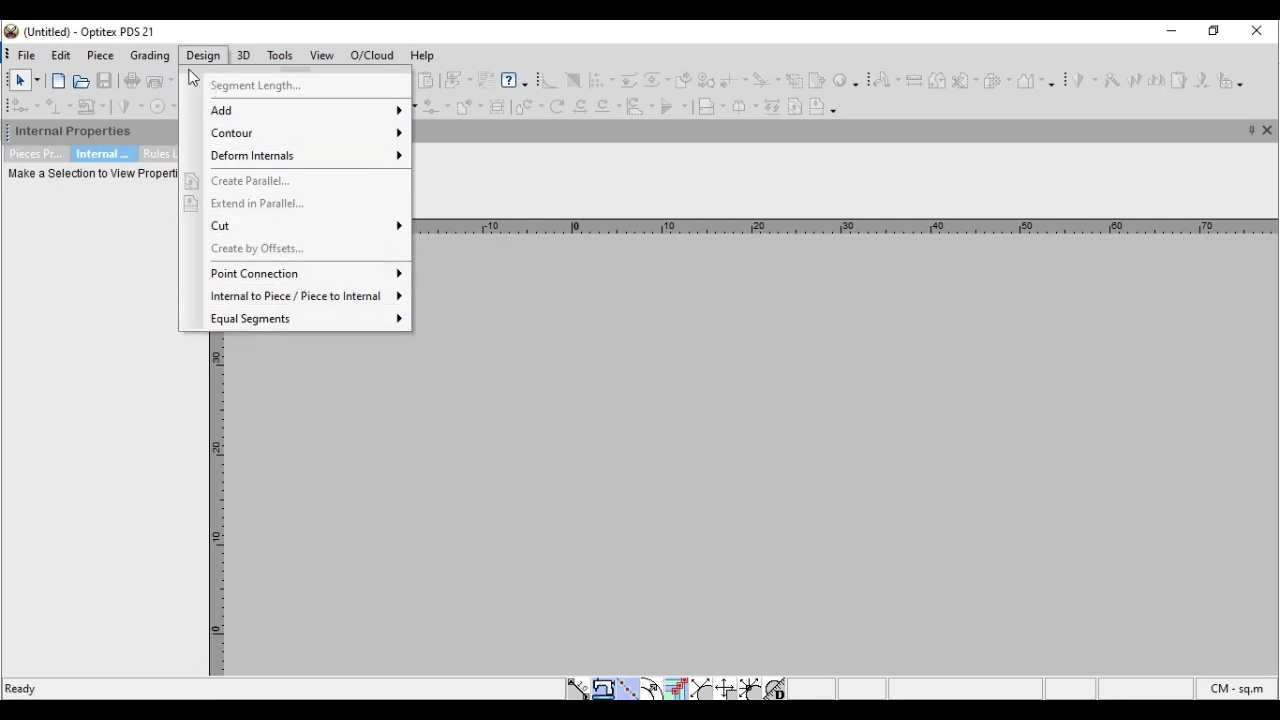
mouse_move(149, 60)
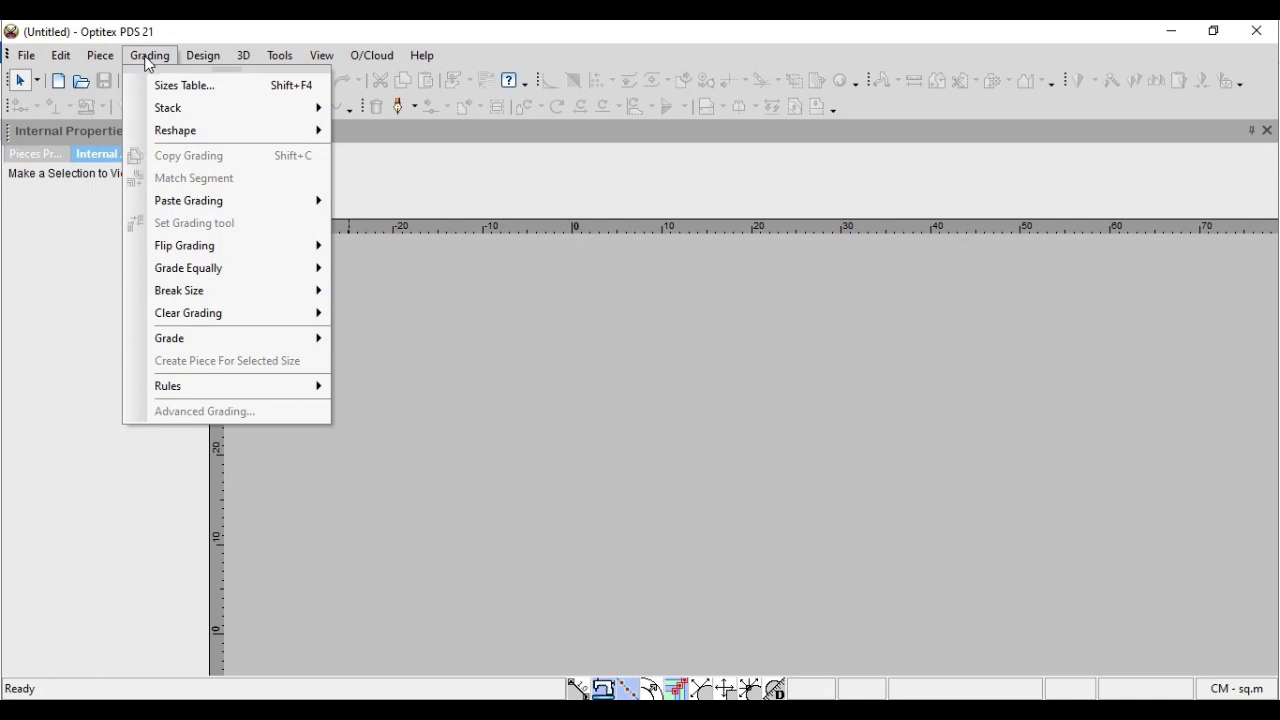
Step: Look over the Grading Stack submenu, then show the File menu's Data Exchange commands
mouse_move(220, 117)
left_click(26, 55)
mouse_move(66, 276)
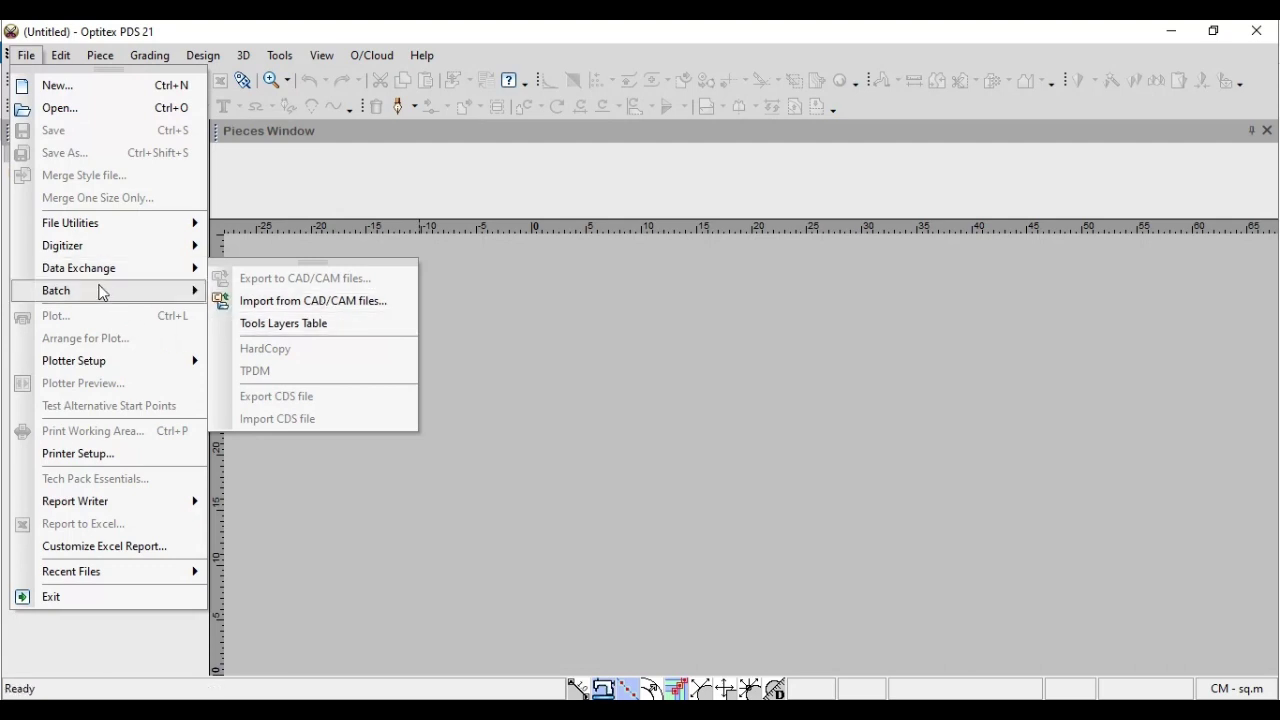
mouse_move(100, 292)
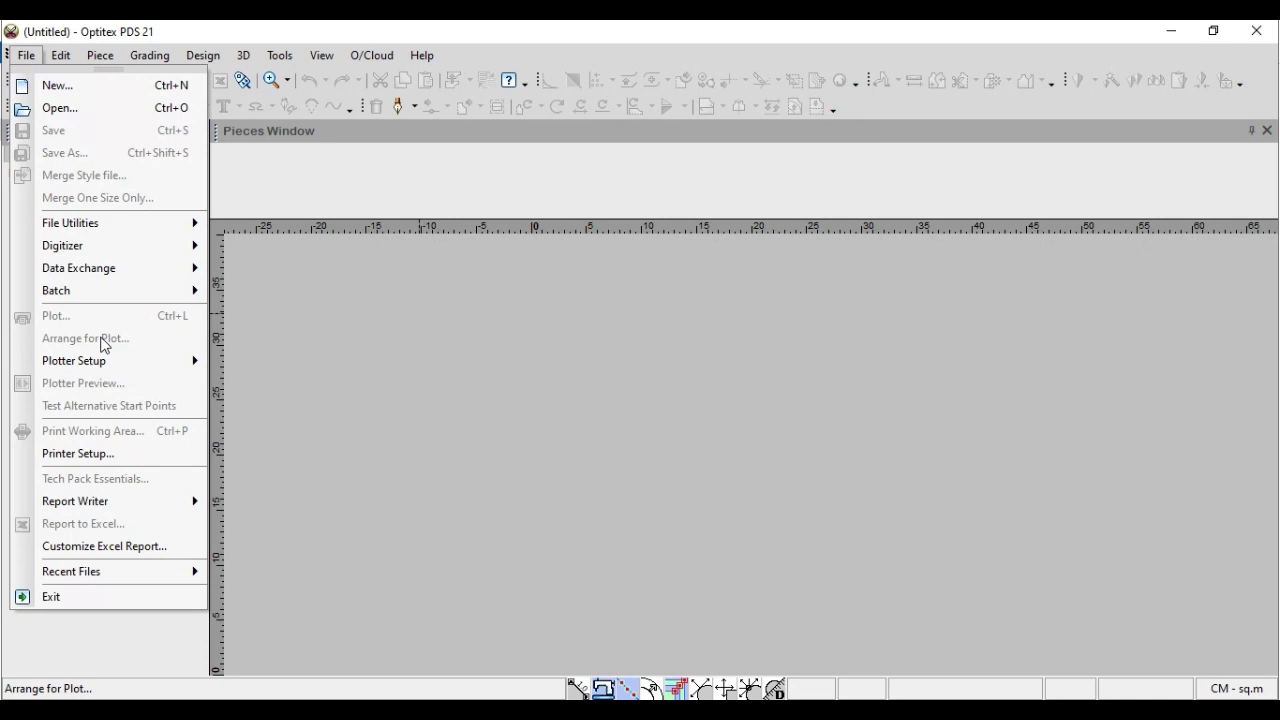
Step: Browse Plotter Setup, Printer Setup and Report Writer, then the four Recent Files, and close the menu
mouse_move(95, 370)
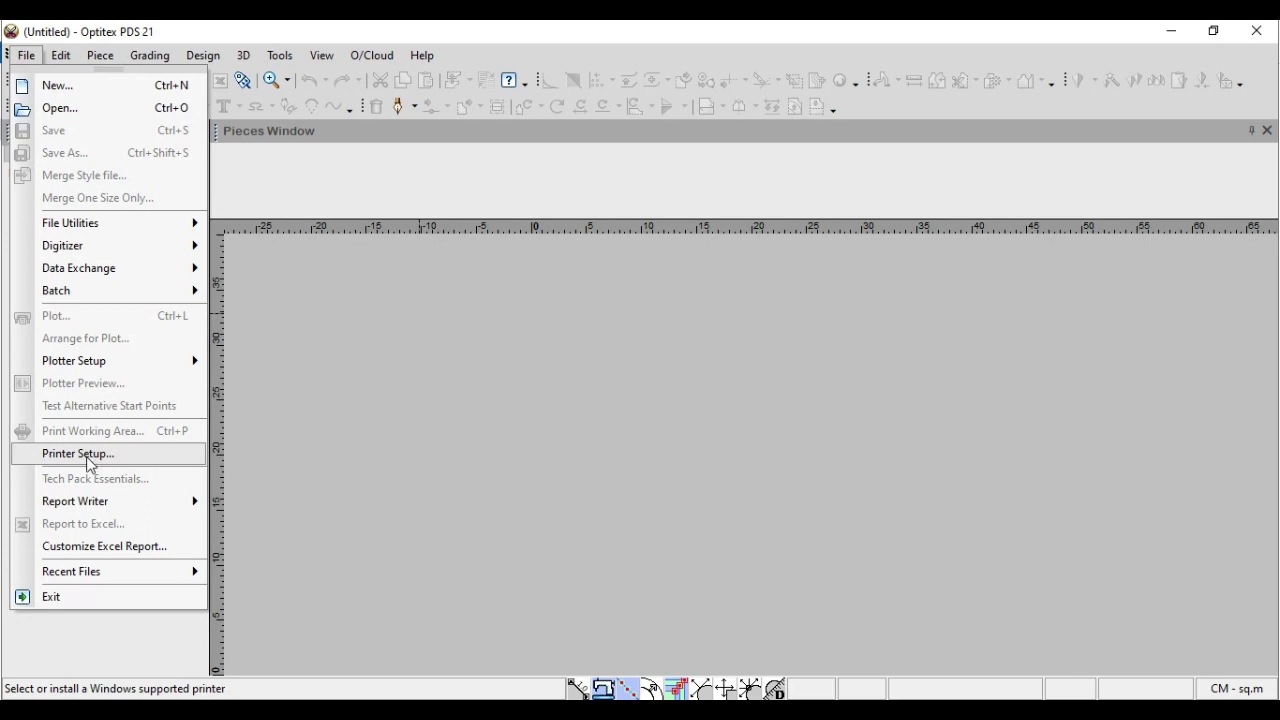
mouse_move(75, 507)
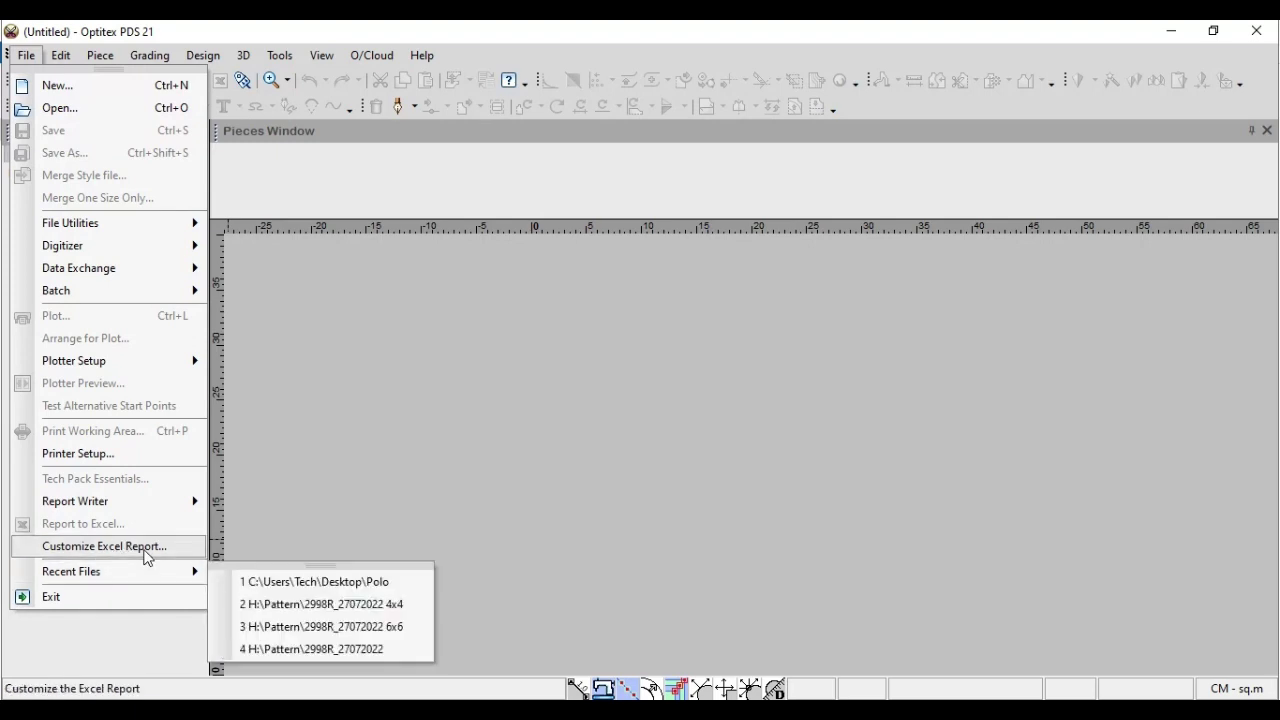
mouse_move(97, 578)
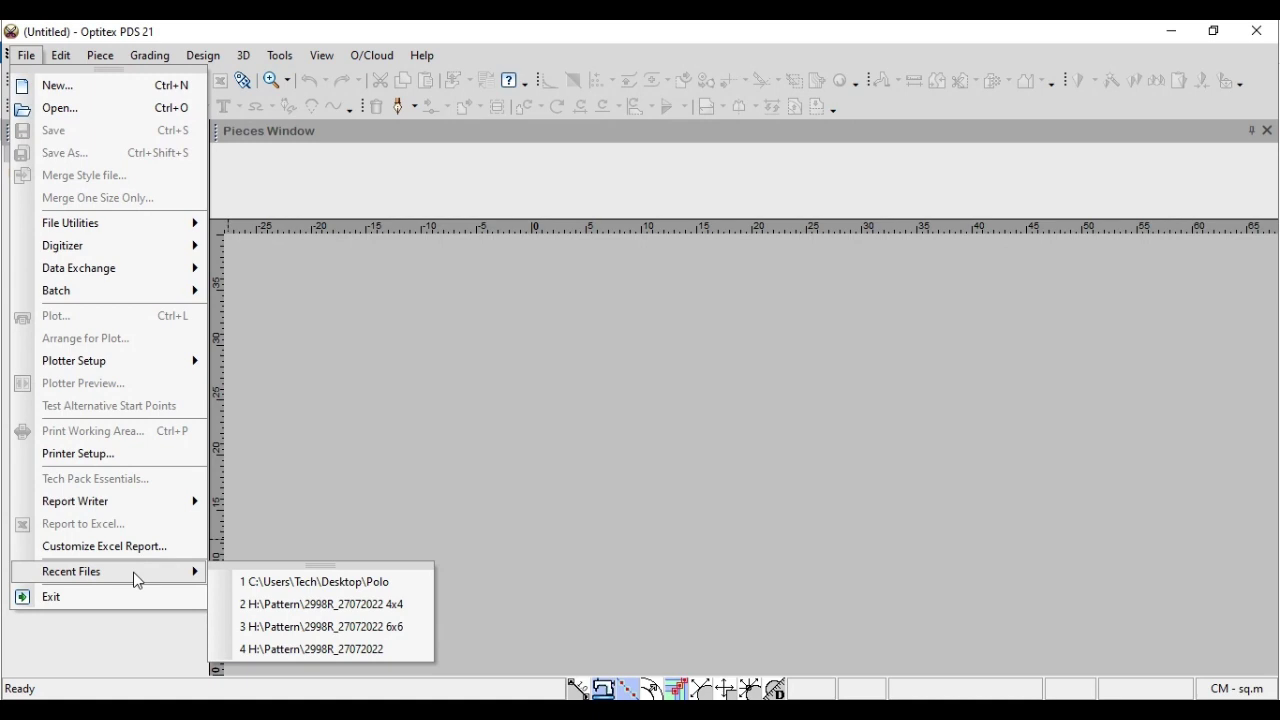
left_click(309, 375)
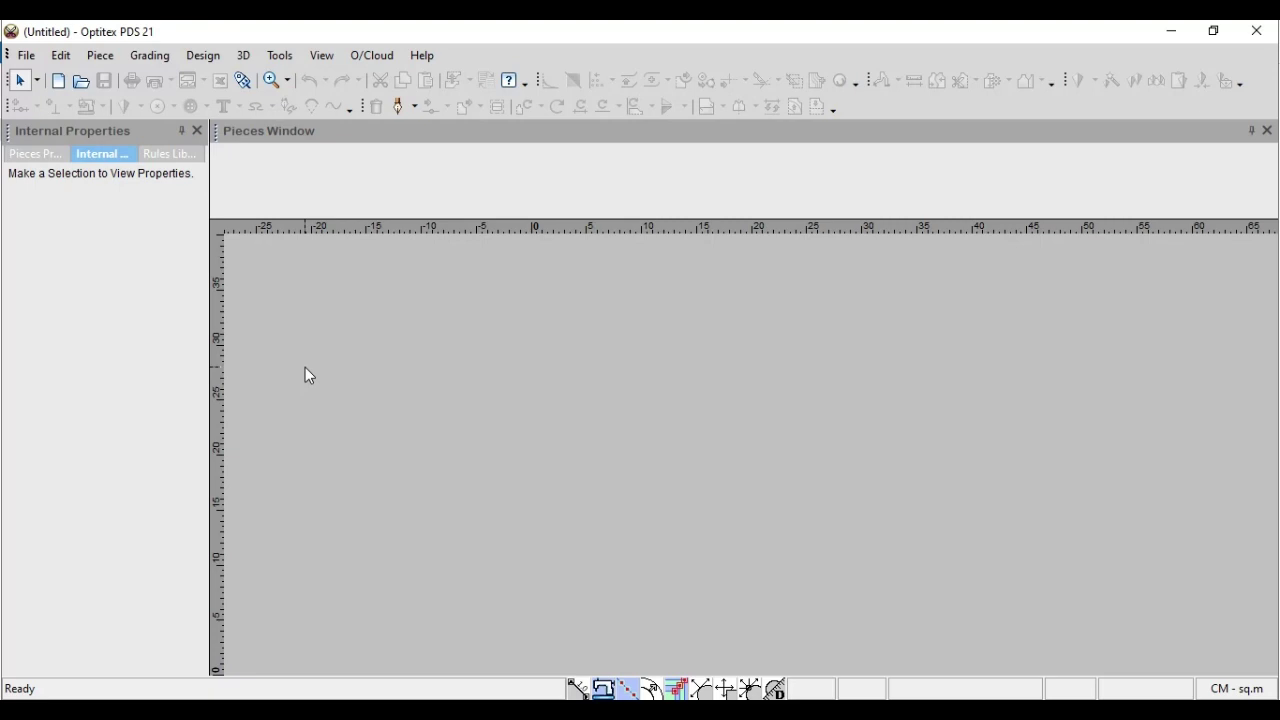